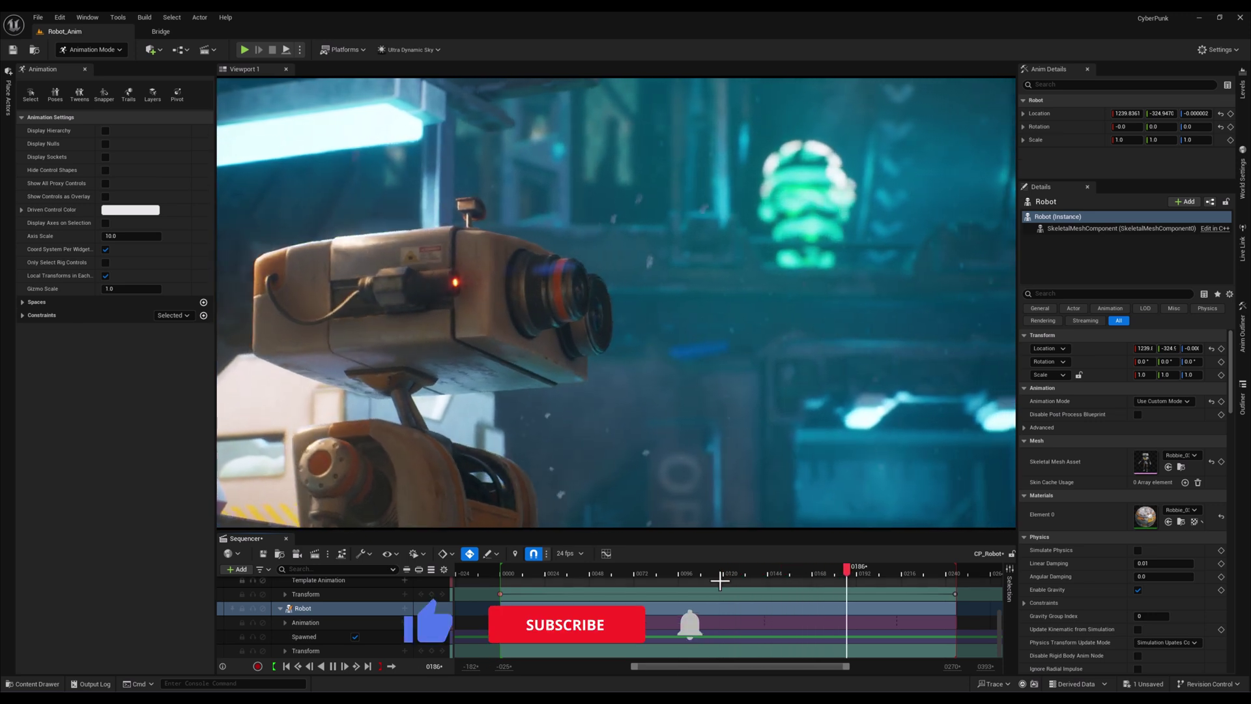
Step: Stop the idle animation and scrub the Sequencer playhead back toward the sequence start
drag(827, 569, 500, 585)
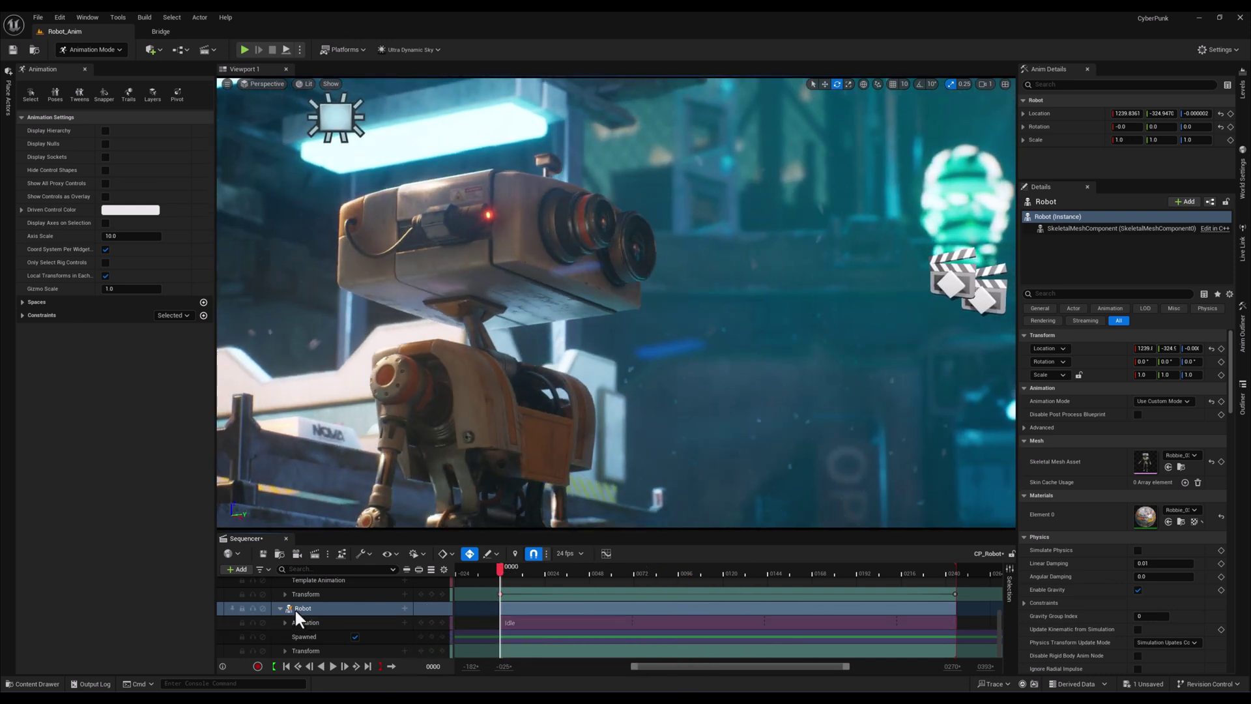
Step: Bake the Robot binding's animation onto the Robot 03 Ctrl Rig
right_click(300, 608)
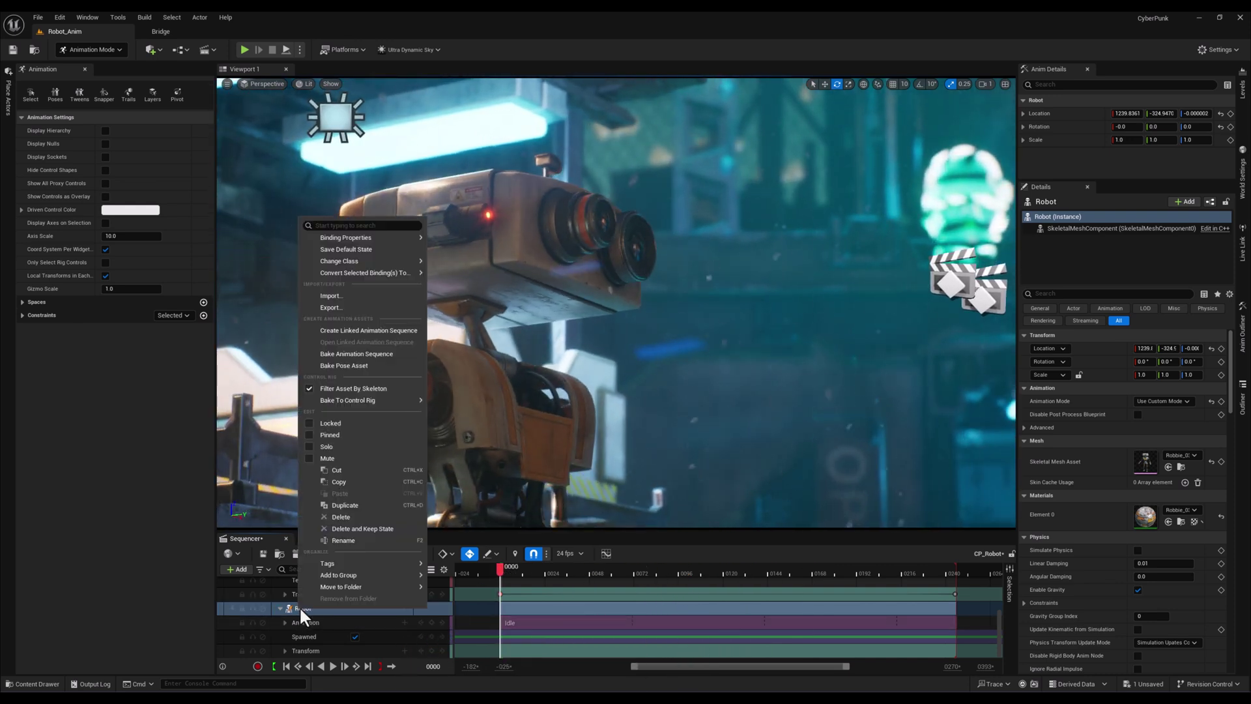
mouse_move(439, 398)
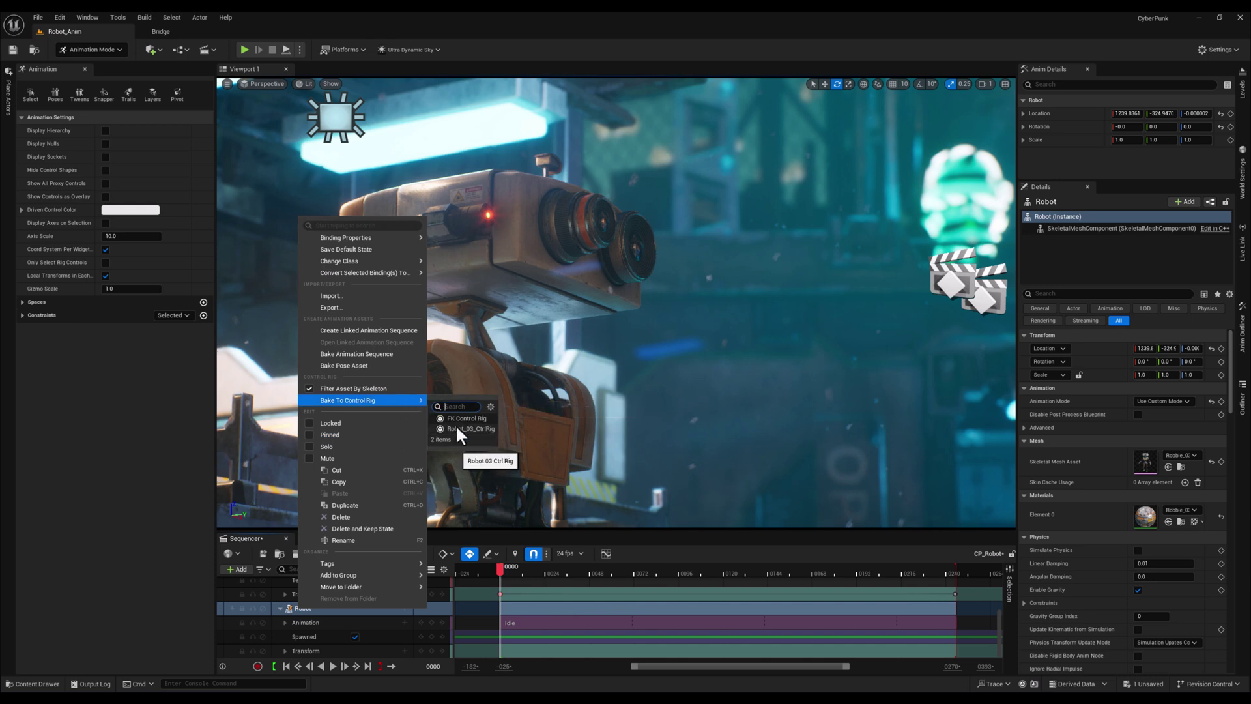
click(456, 425)
click(686, 459)
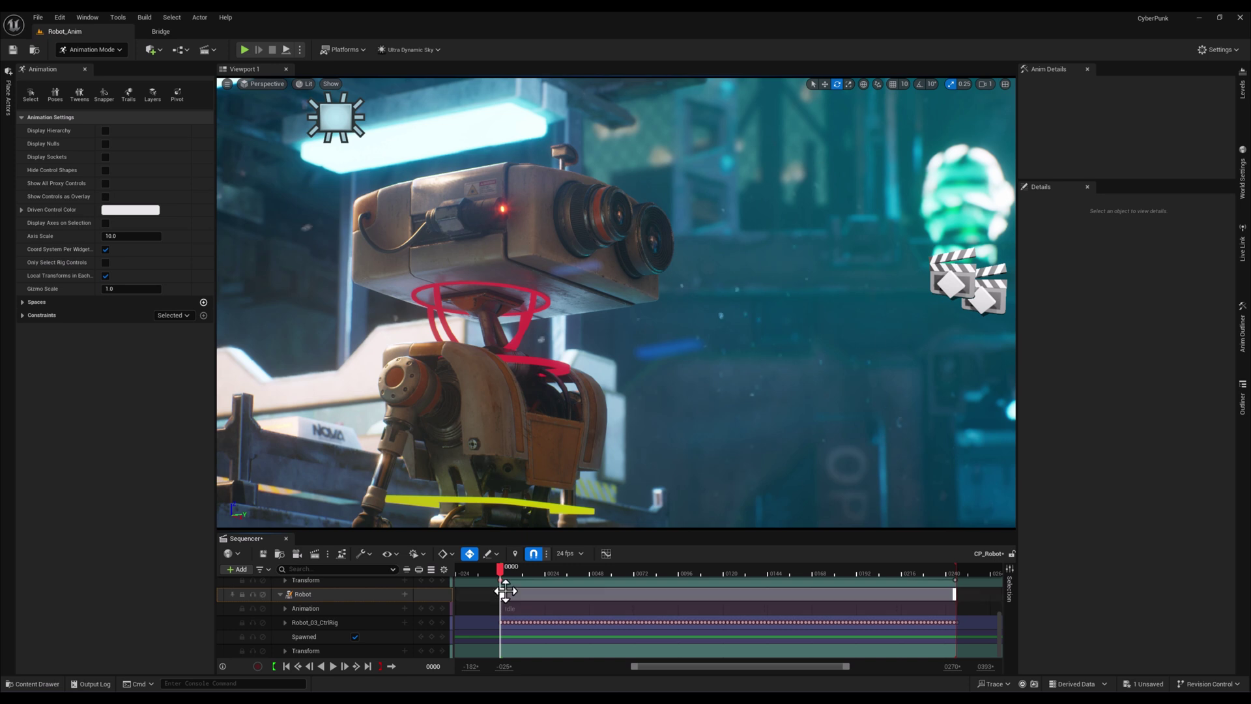
Step: Expand the Robot_03_CtrlRig track and select every control from global_ctrl through hand_l_fk_ctrl
drag(533, 566, 500, 573)
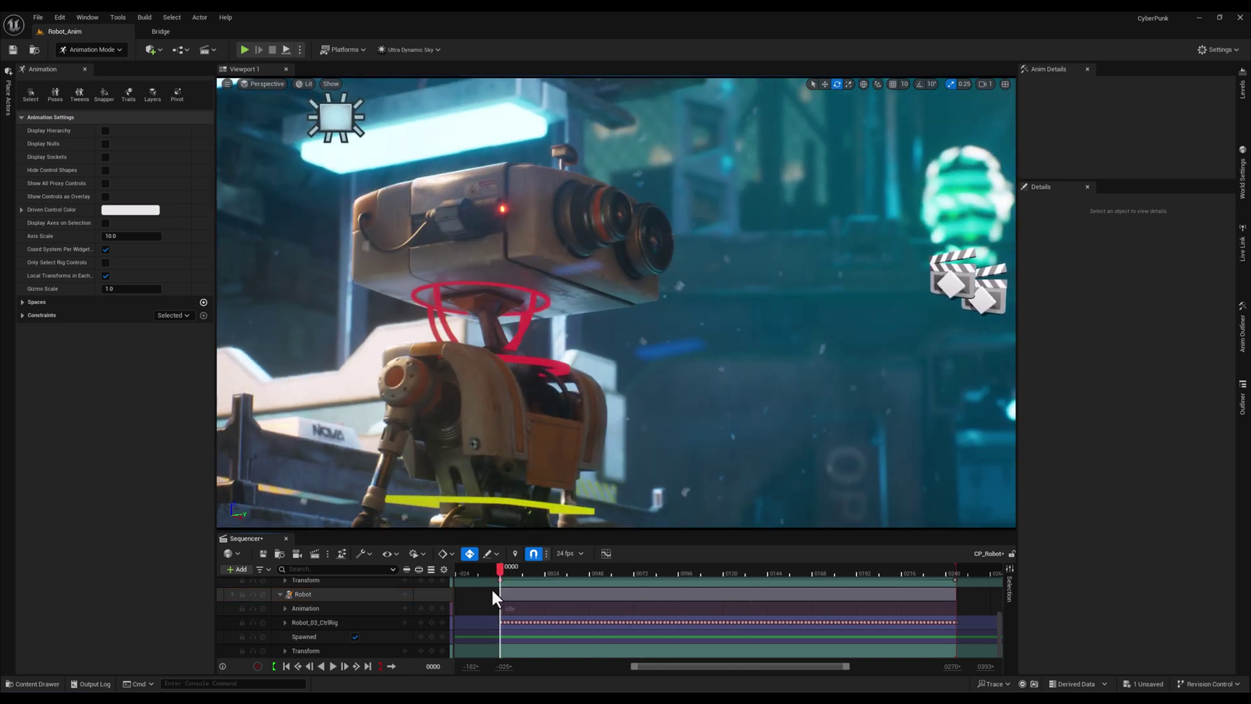
click(285, 623)
scroll(321, 623, down, 1)
click(324, 620)
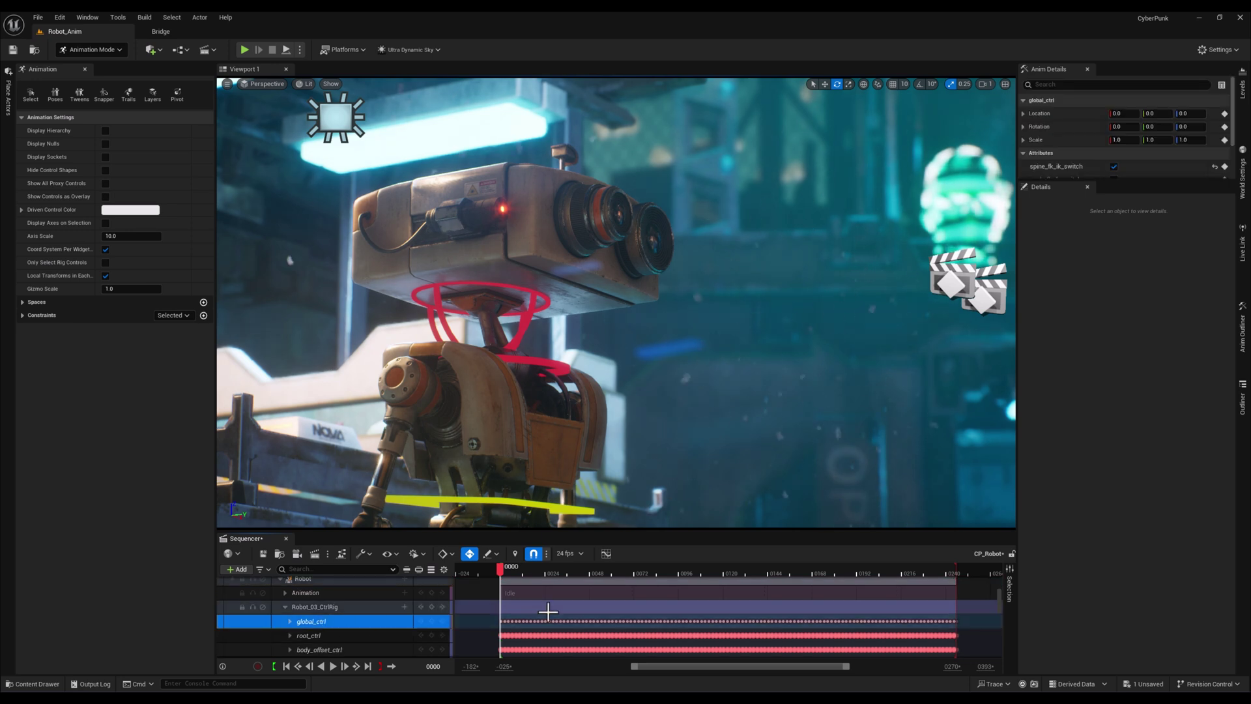
drag(1002, 598, 999, 652)
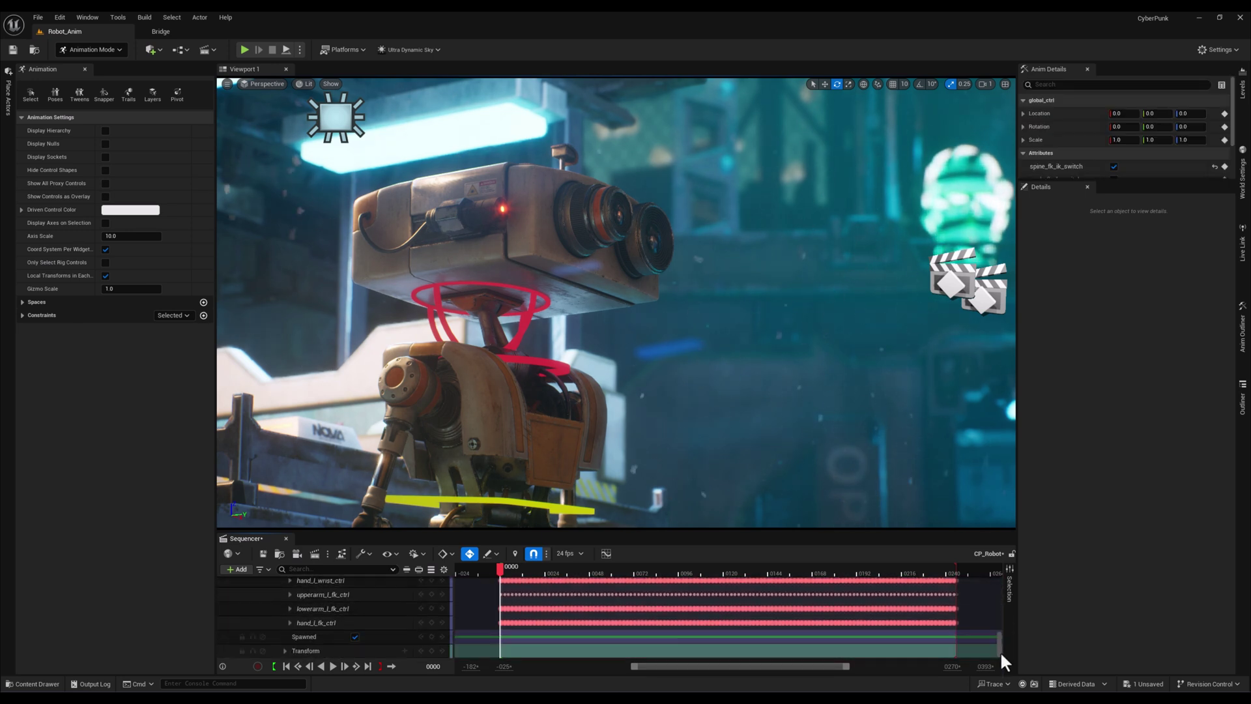
shift+click(312, 624)
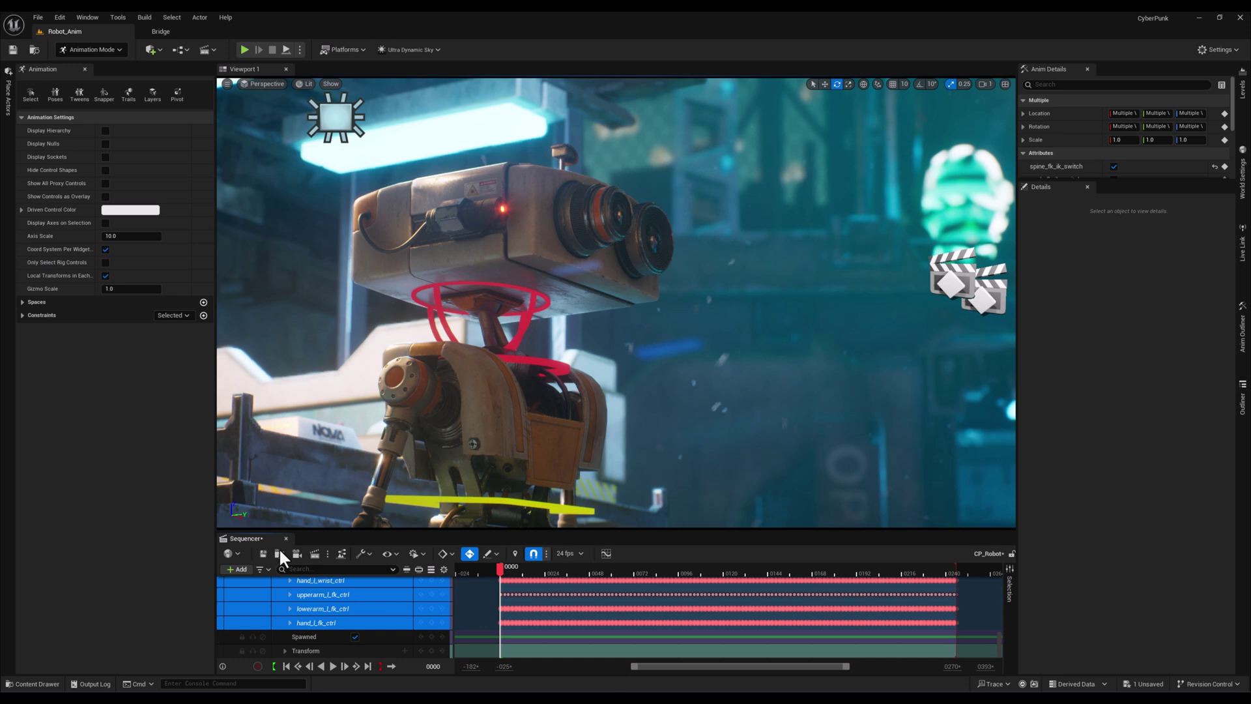
Step: In the Layers list, add a new animation layer named Pose2 and collapse its track
click(152, 98)
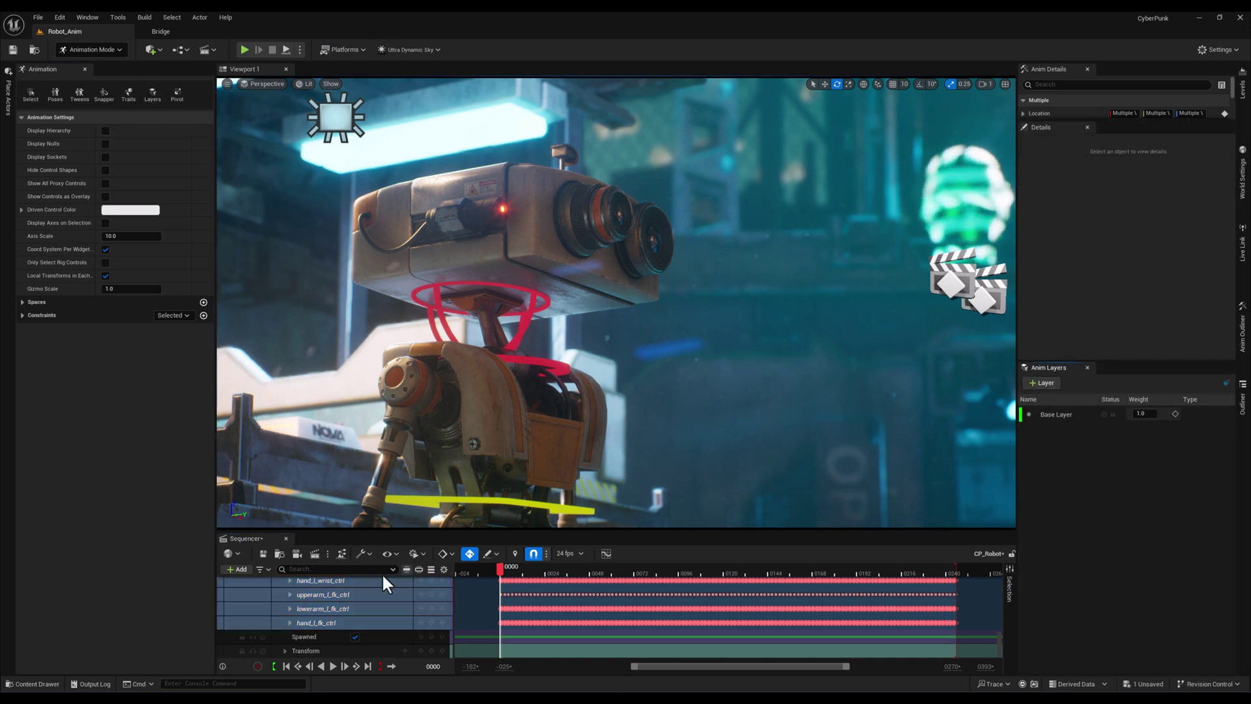
click(1046, 383)
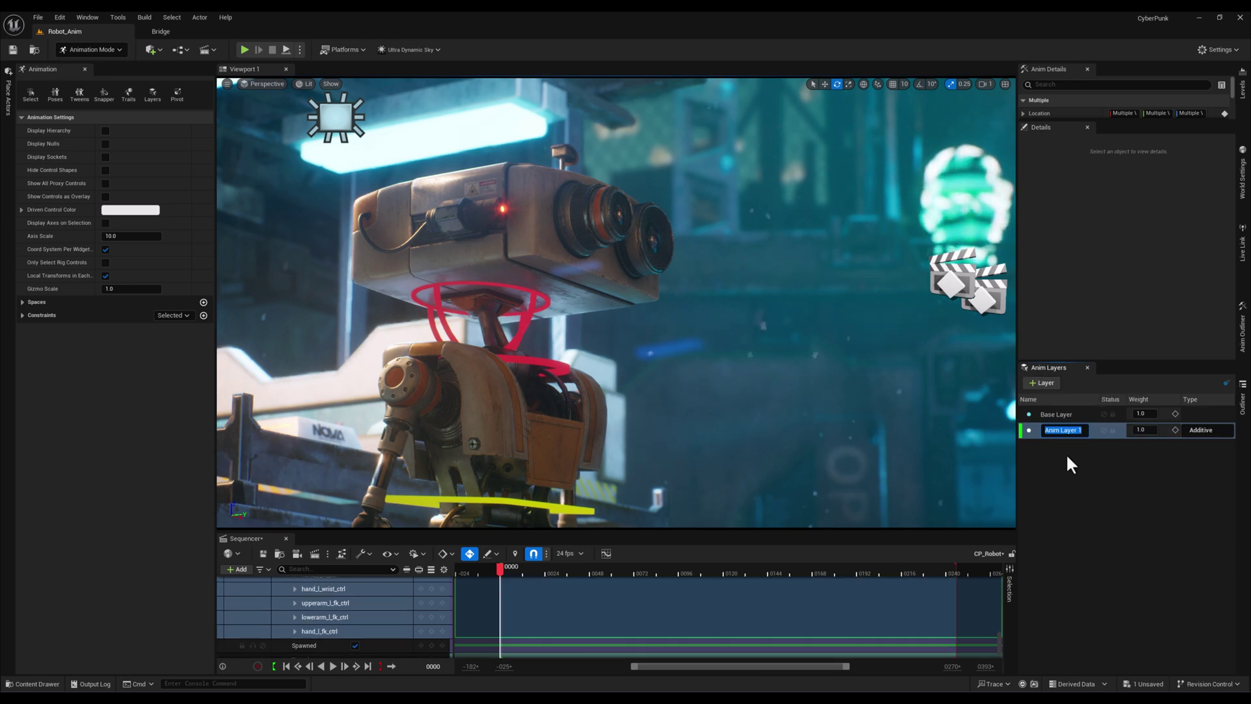
text(Pose2)
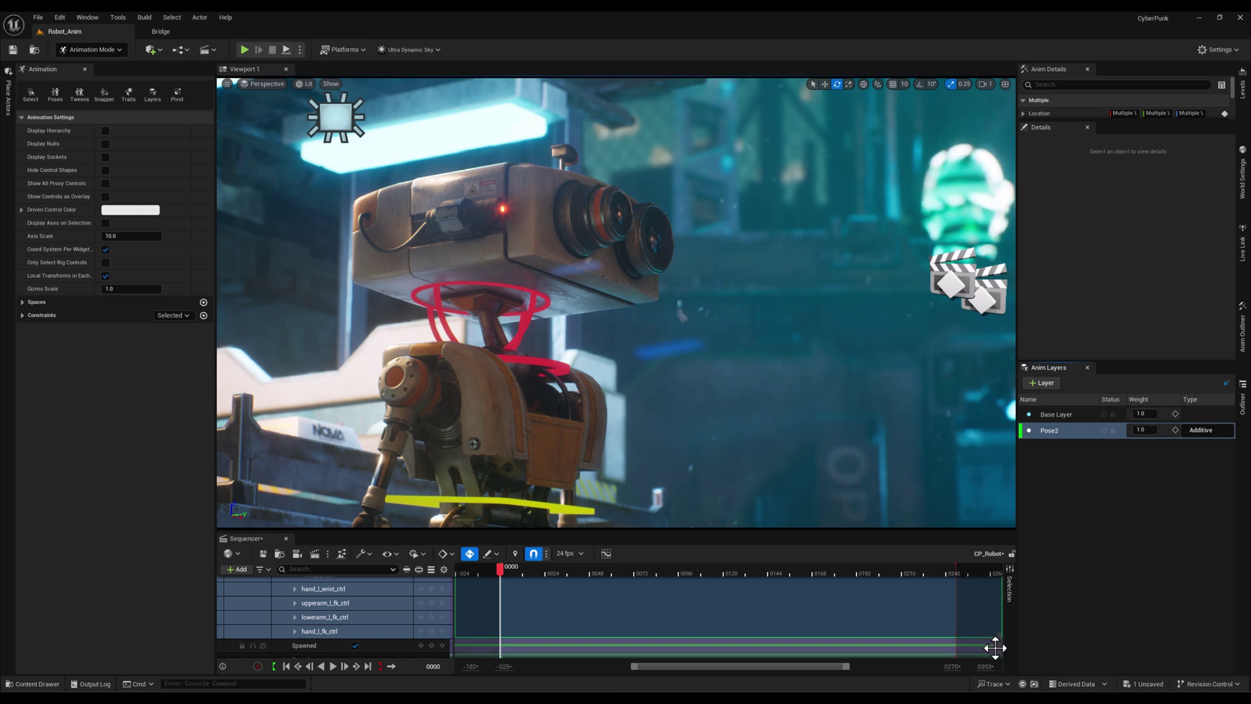
scroll(995, 647, up, 10)
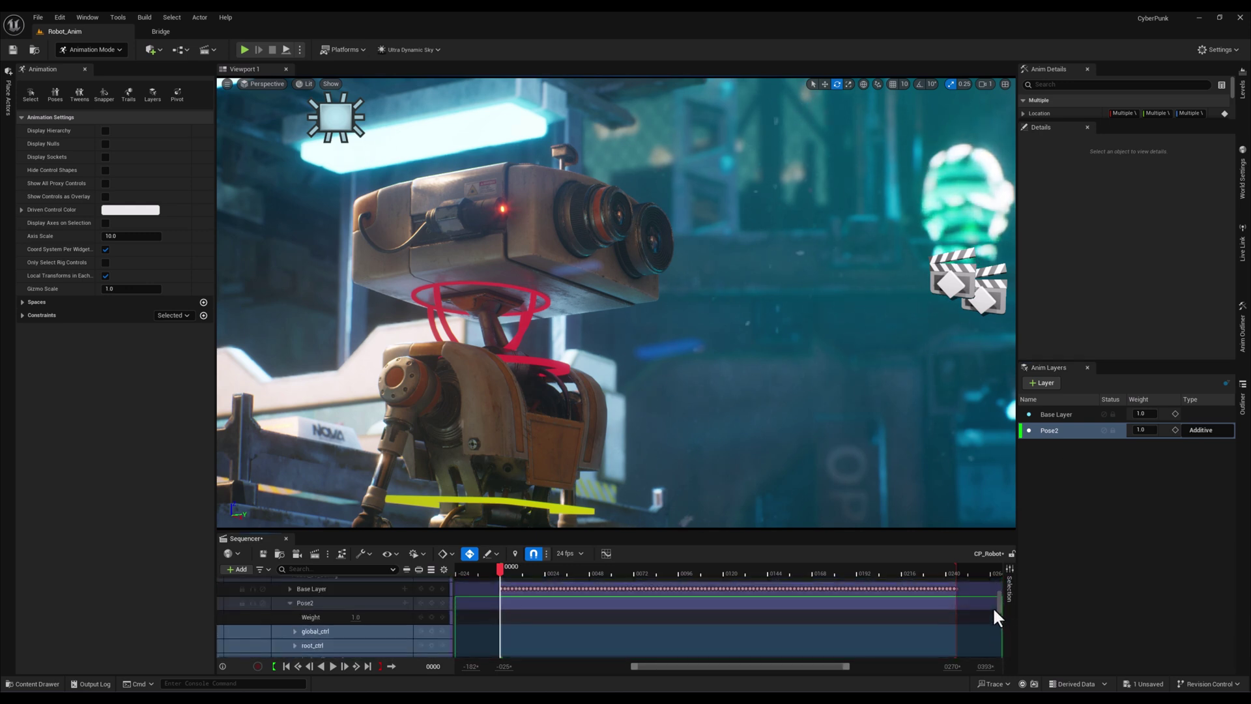
click(291, 603)
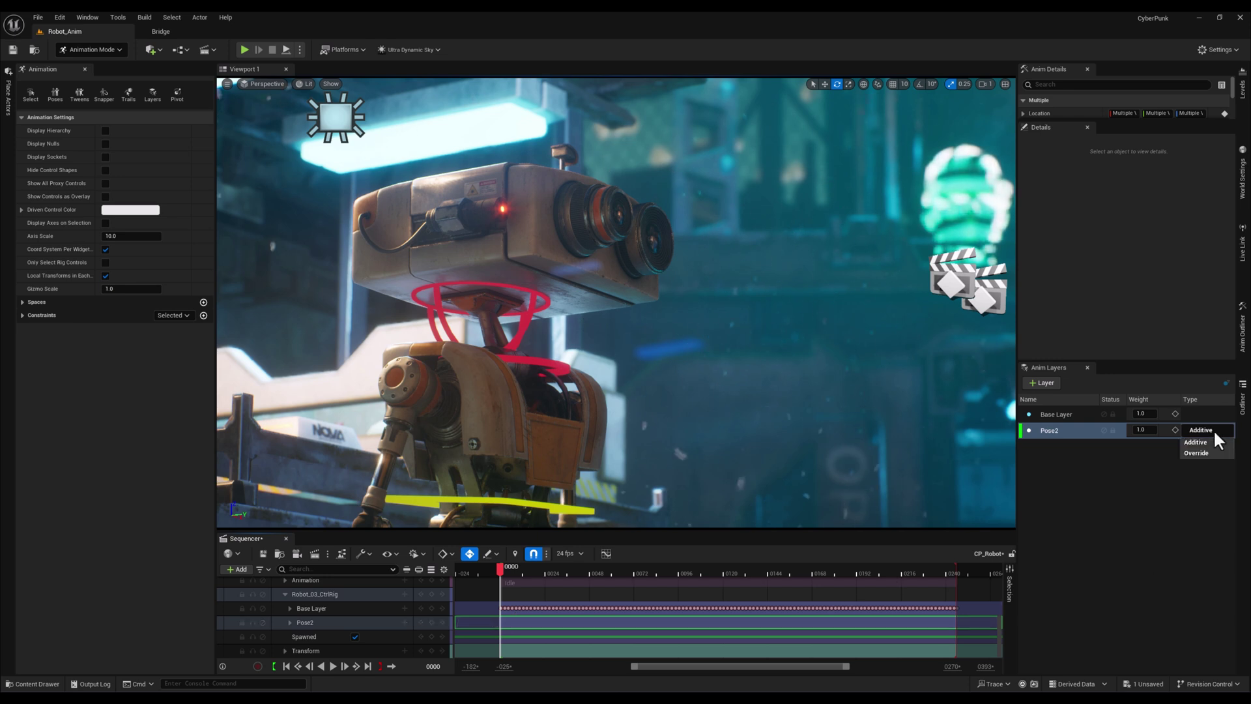
Step: Switch Pose2 to Override, scrub the timeline, and select the robot's neck control
click(1205, 453)
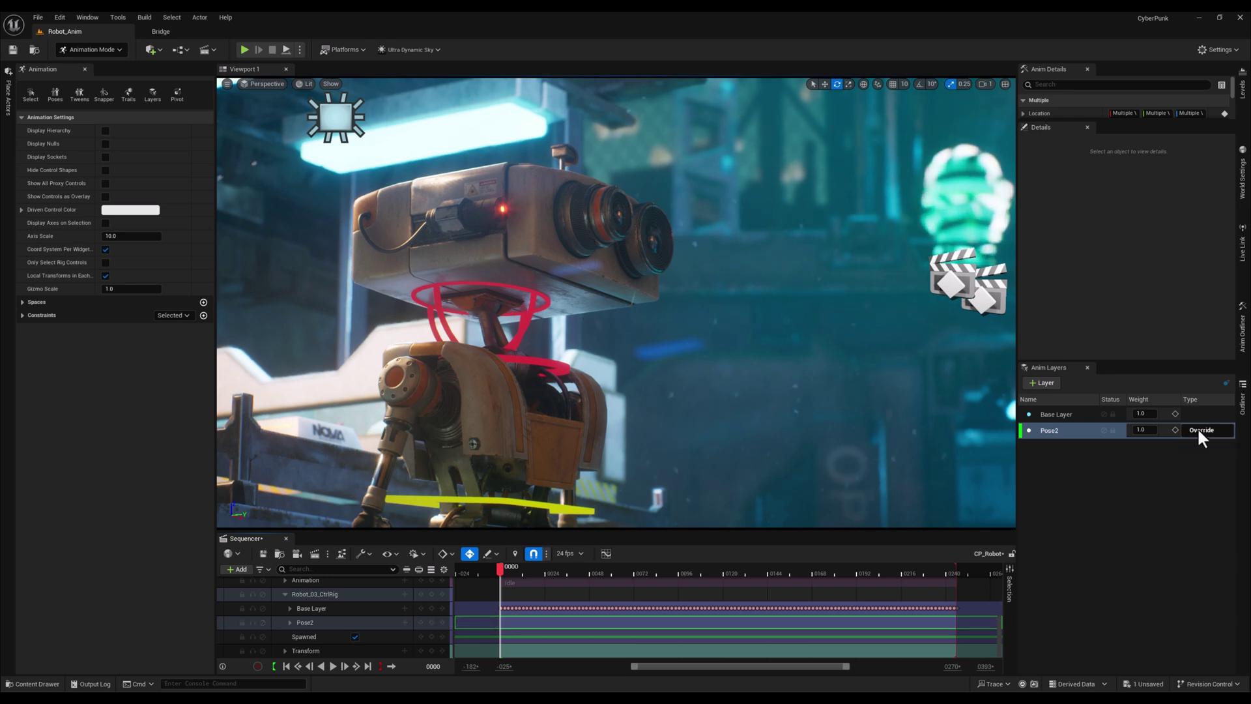
drag(512, 567, 501, 602)
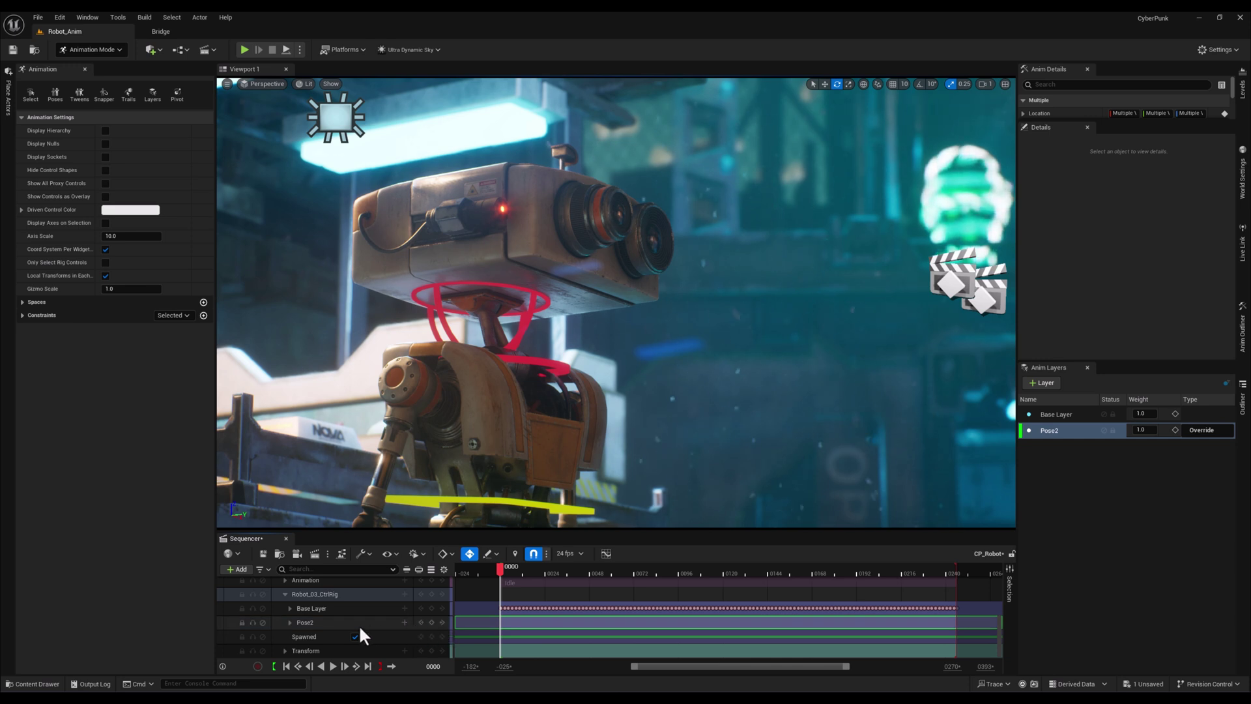
click(533, 314)
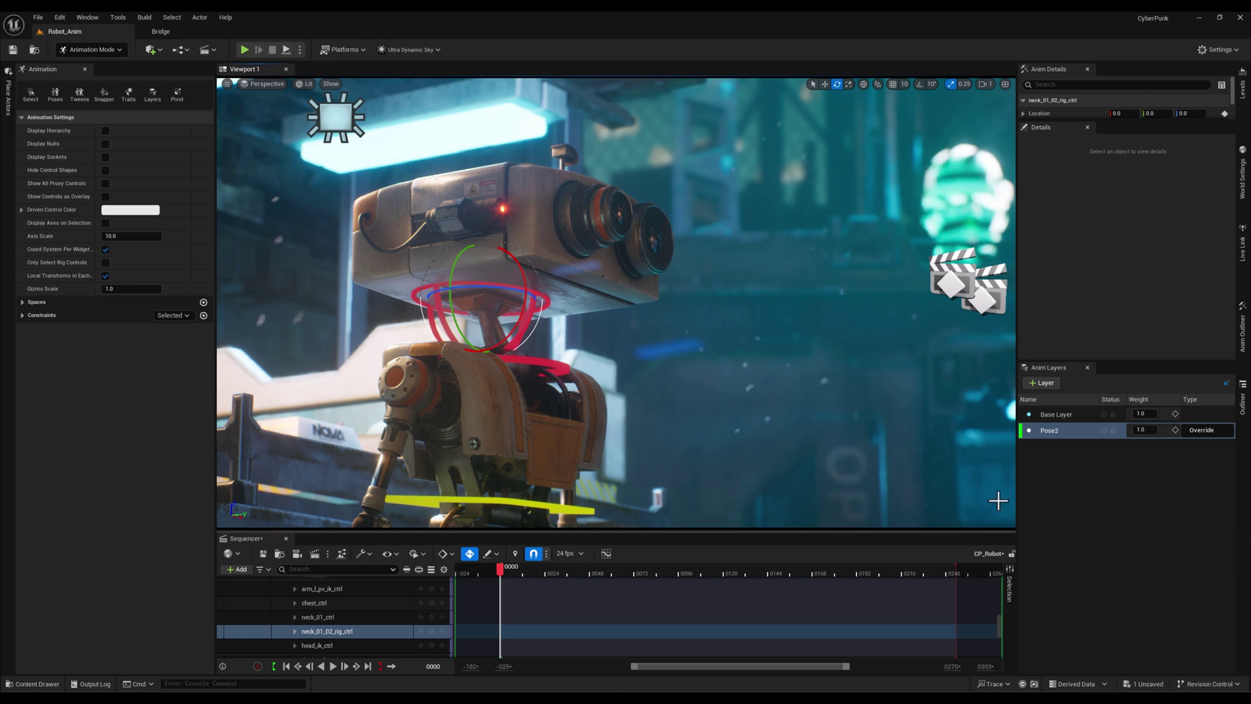
Step: Tilt the robot's head up and key neck_01_02_rig_ctrl at frame 0000
drag(499, 307, 447, 259)
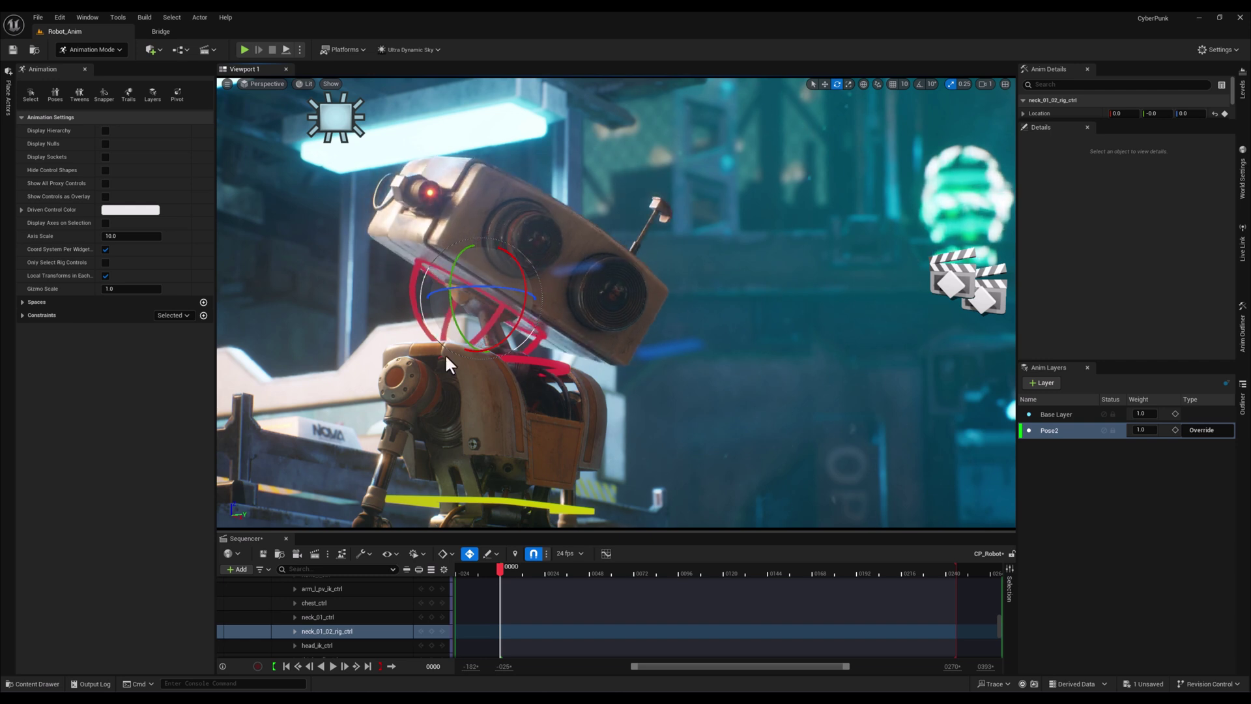
click(430, 631)
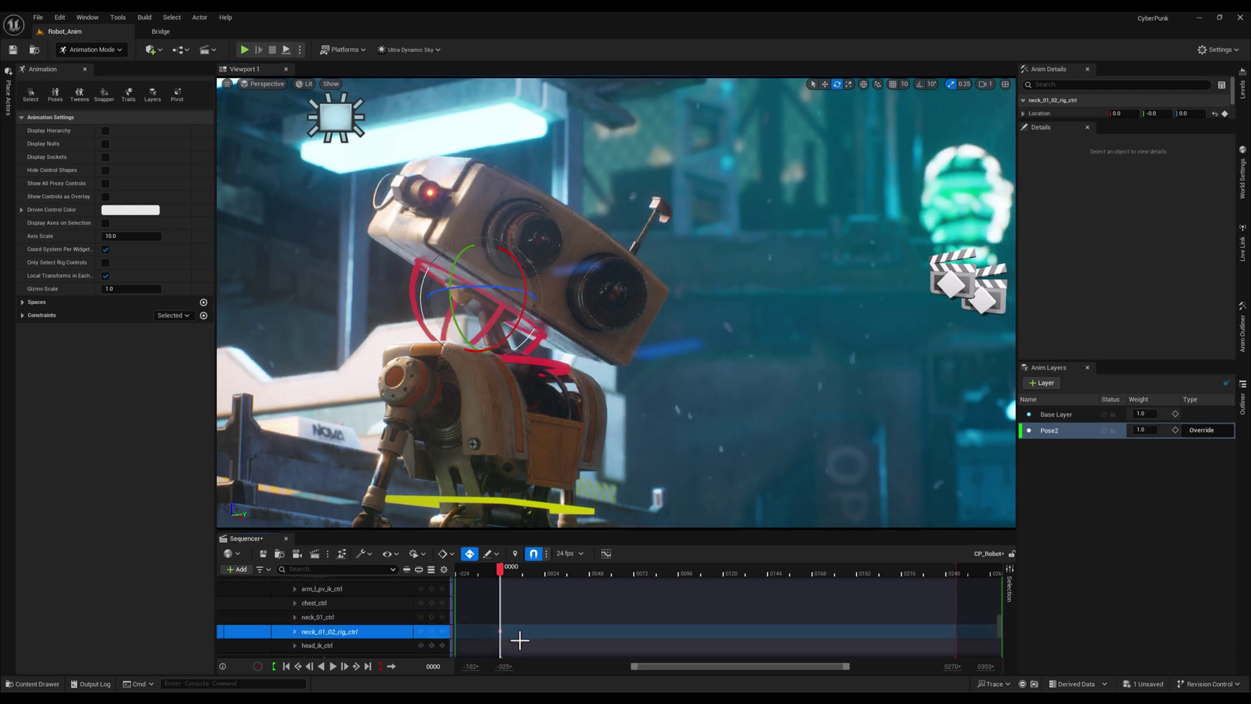
click(503, 569)
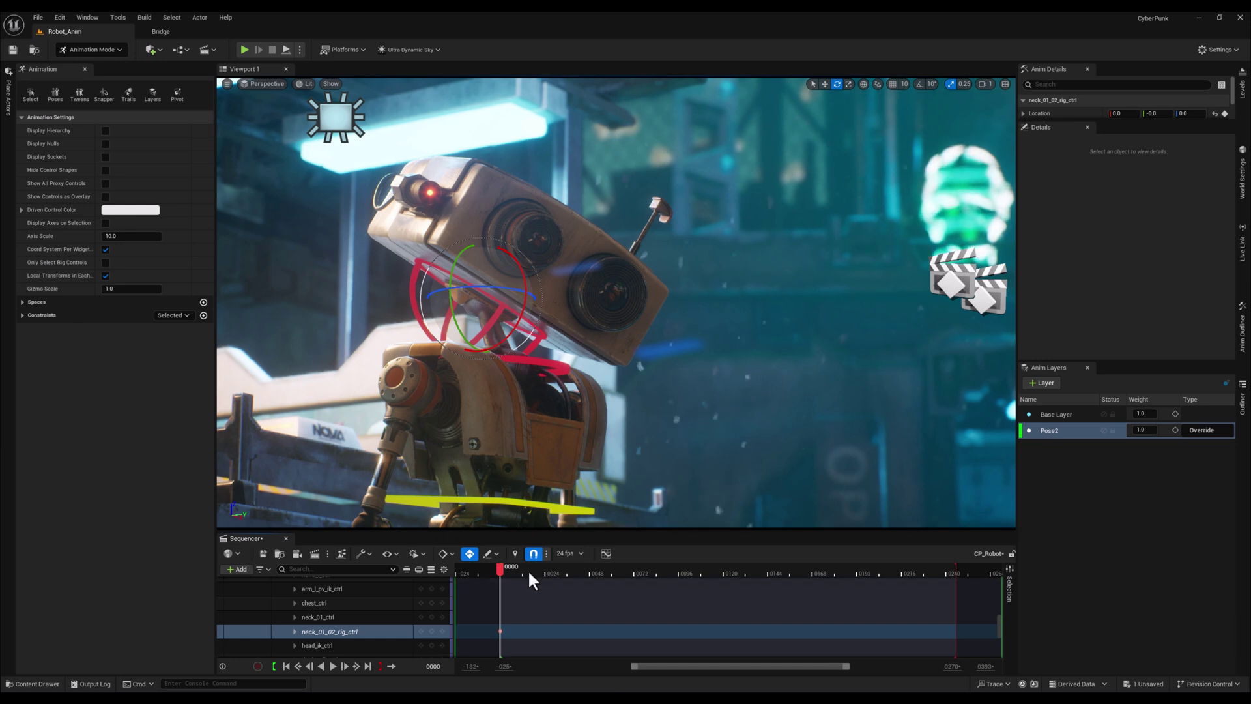
Step: Adjust the neck rotation at frame 0245, key it again, and return to the start
drag(528, 569, 961, 564)
drag(374, 386, 404, 410)
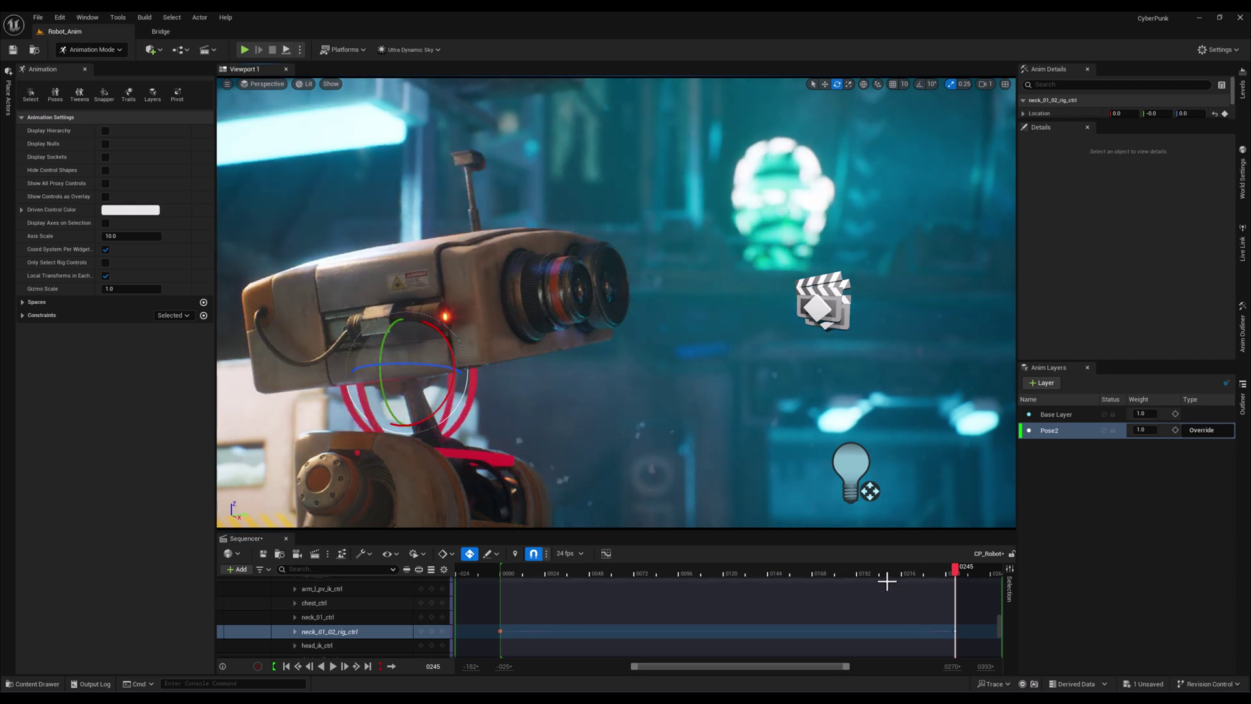
click(432, 632)
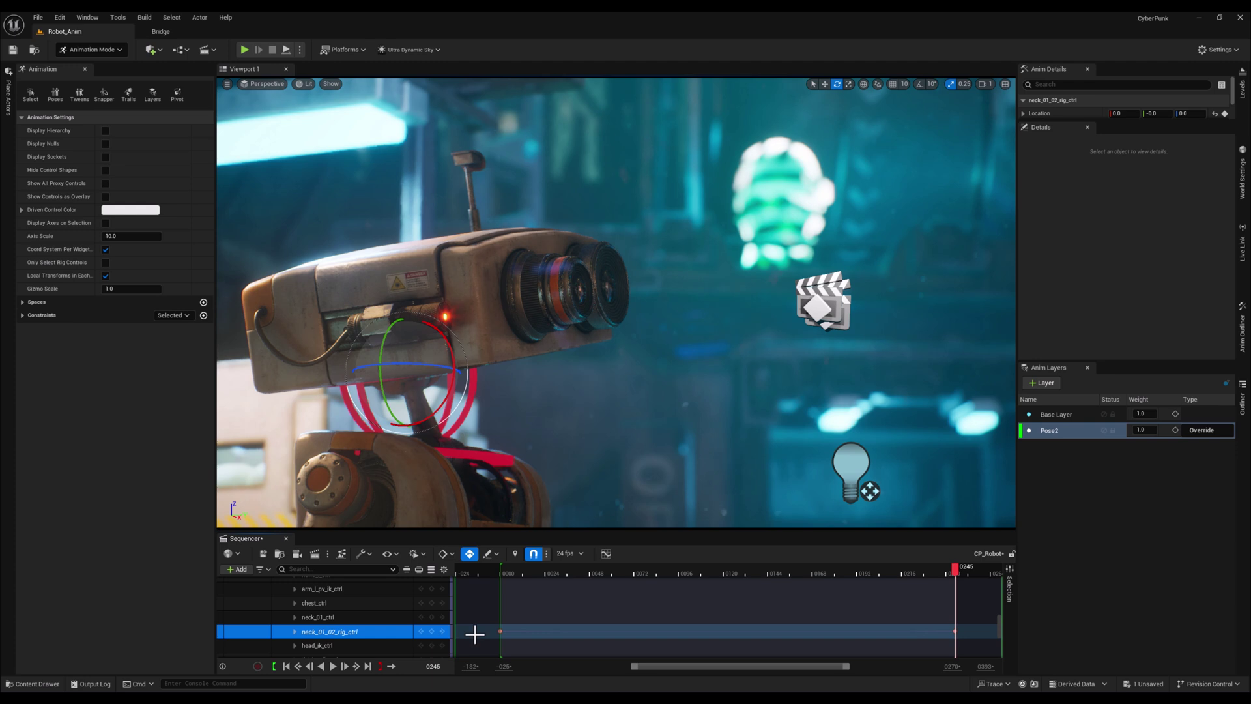
drag(946, 573, 401, 608)
Step: Review the head pose, then key the Pose2 layer weight at 1.0 on frame 0
key(space)
drag(521, 572, 451, 599)
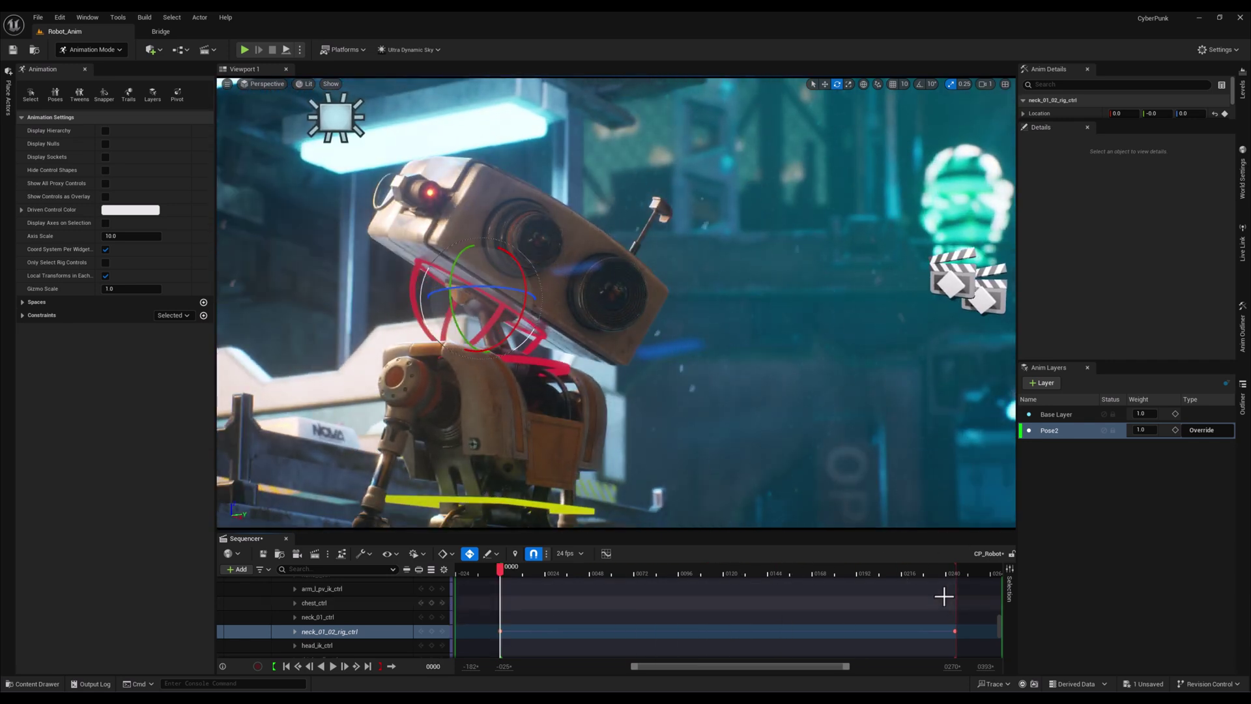
click(1043, 436)
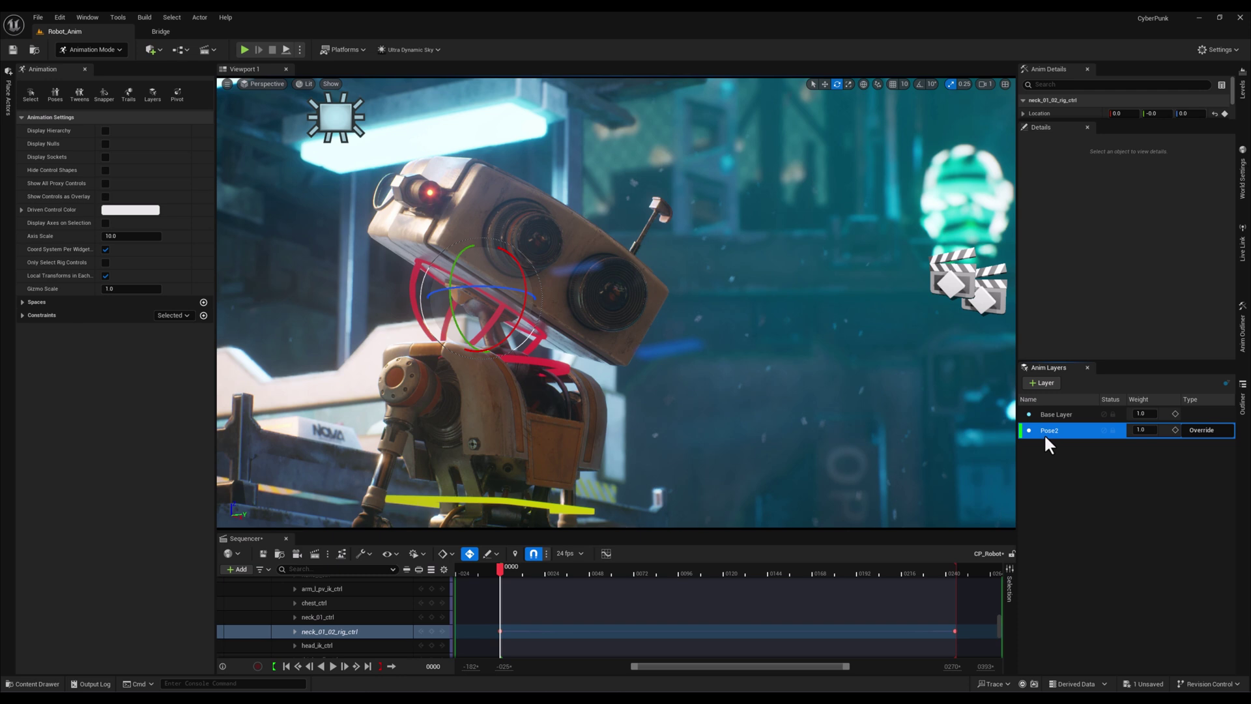
click(1175, 430)
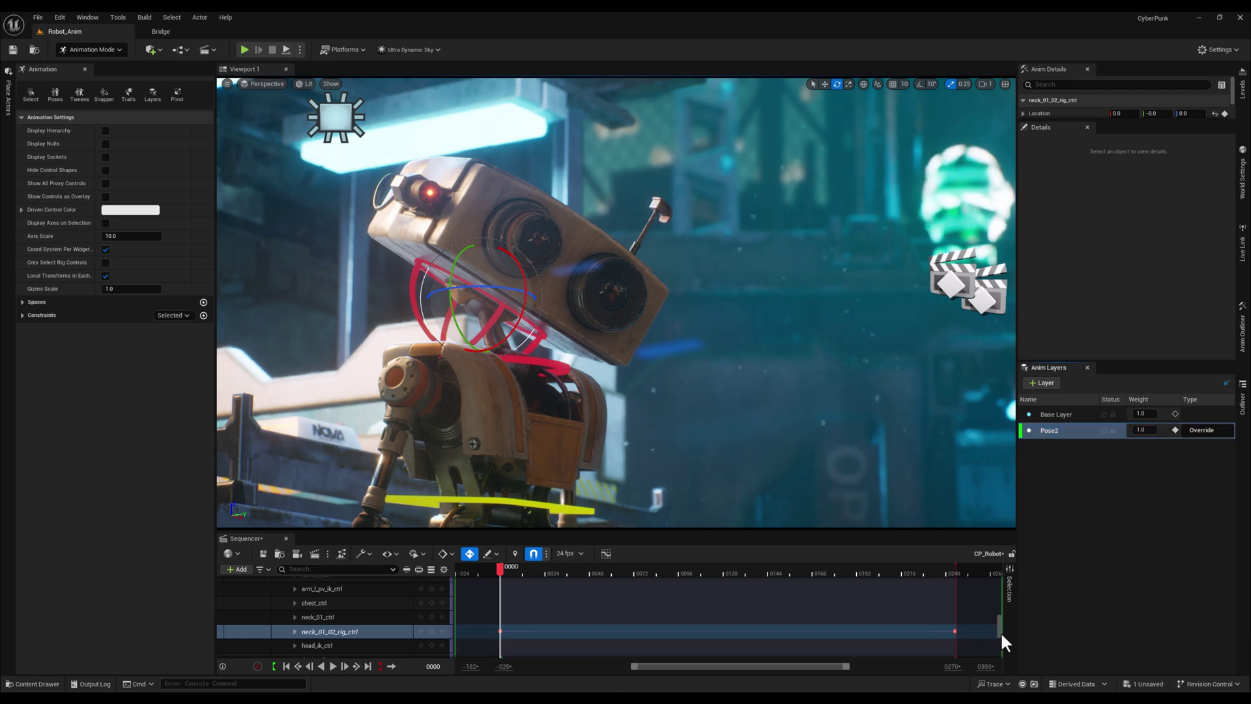
Step: Key Pose2's weight at 0.0 on frame 50 and play back the blend-out
drag(1000, 627, 997, 601)
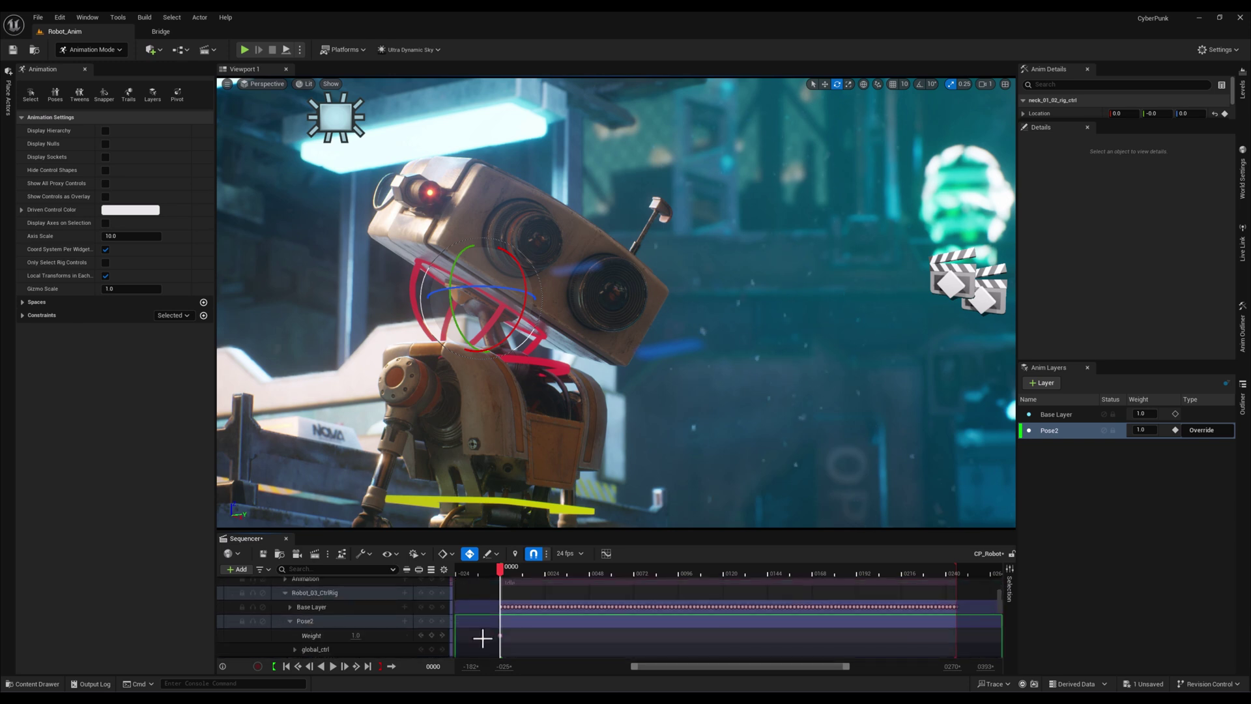
click(290, 621)
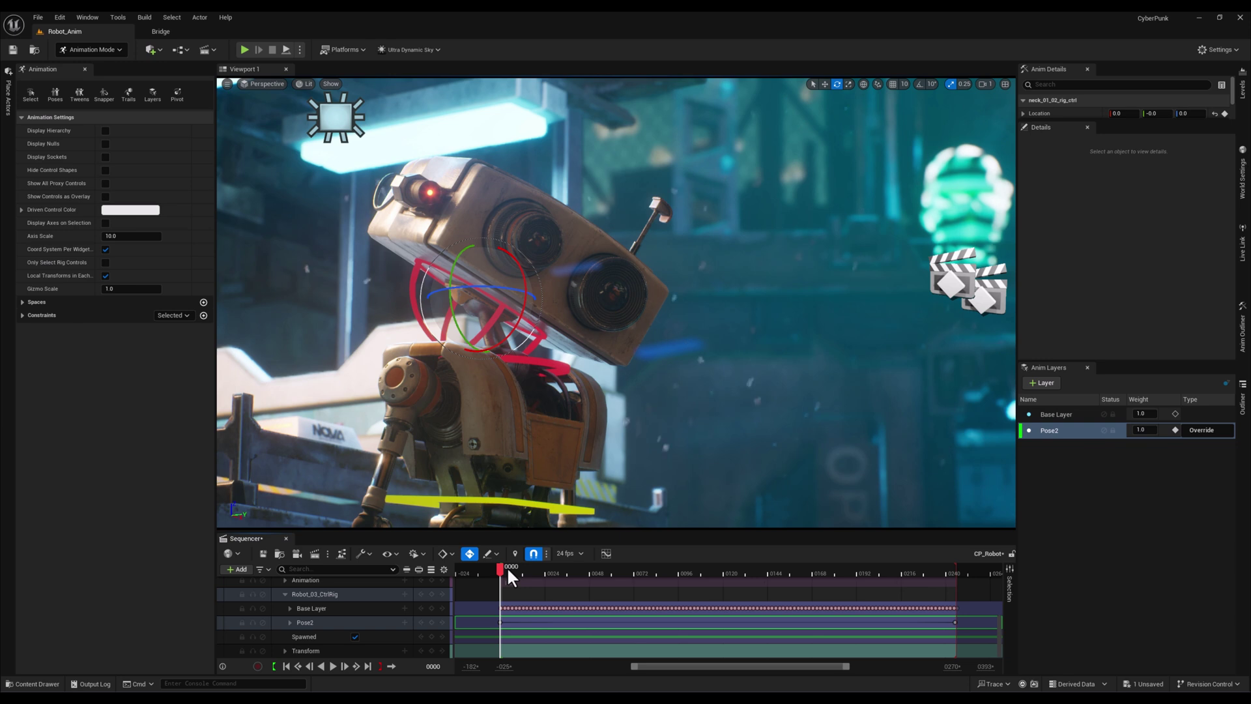
drag(507, 566, 603, 565)
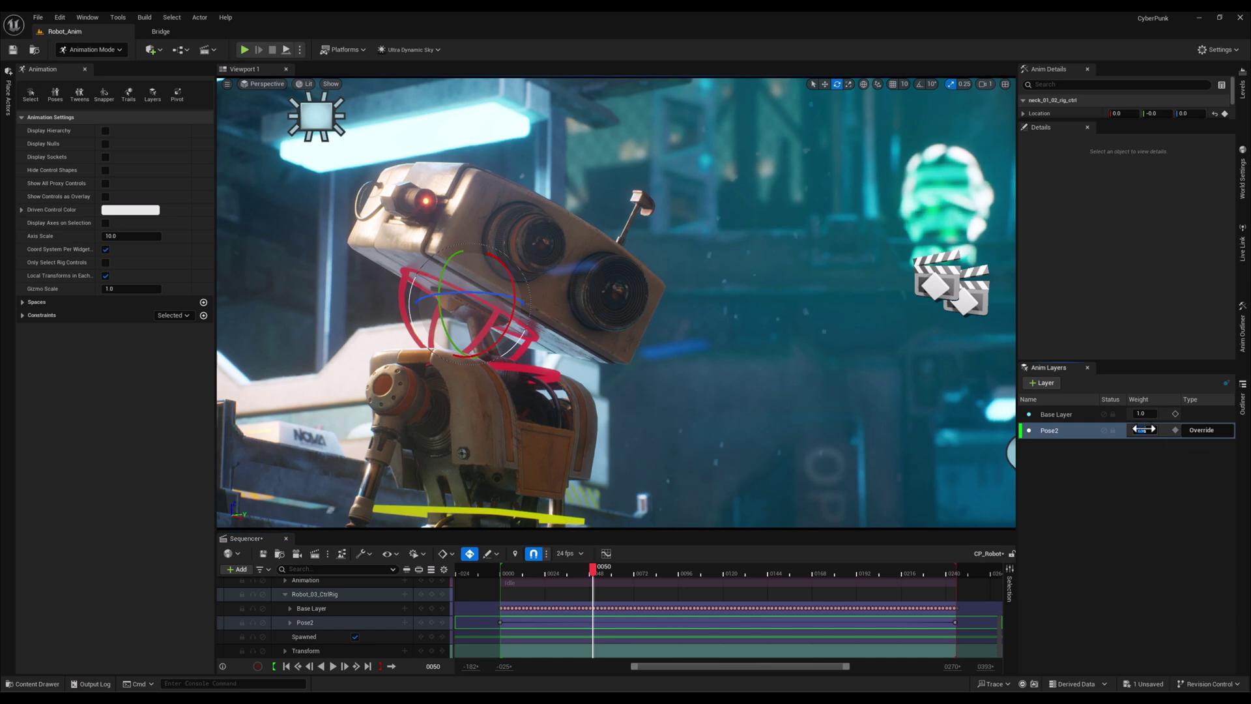
text(0)
key(Return)
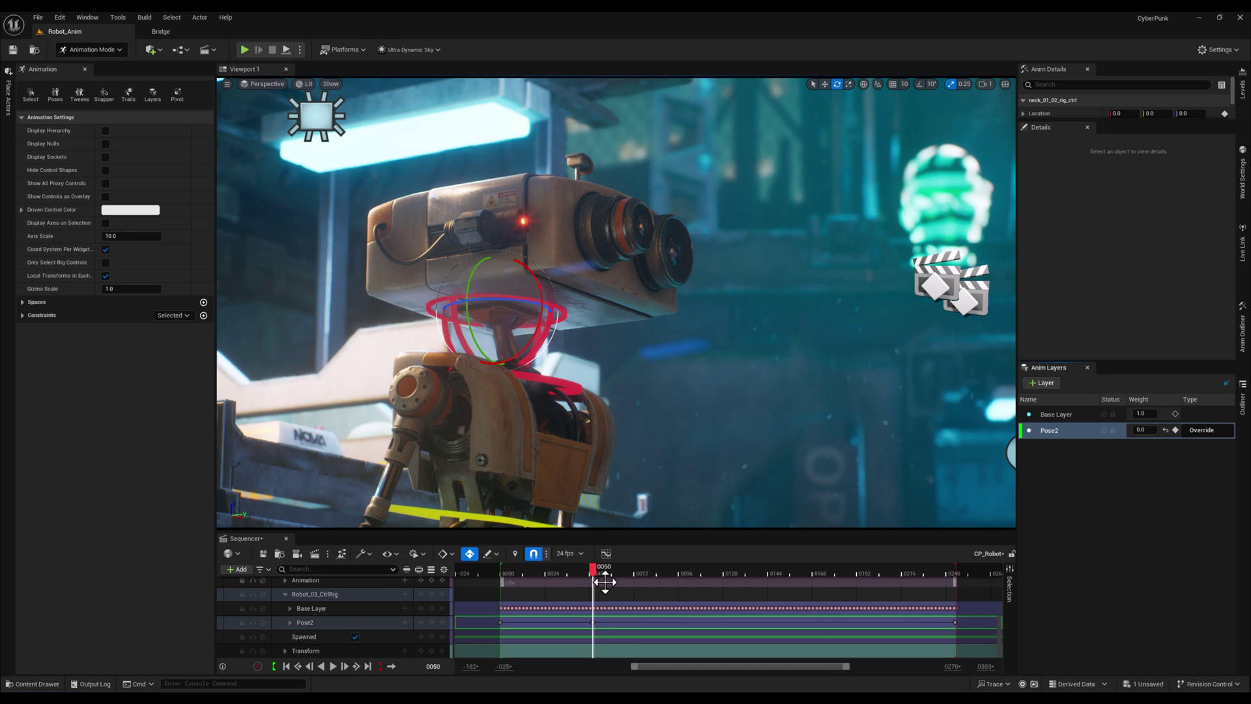
drag(591, 571, 503, 568)
key(space)
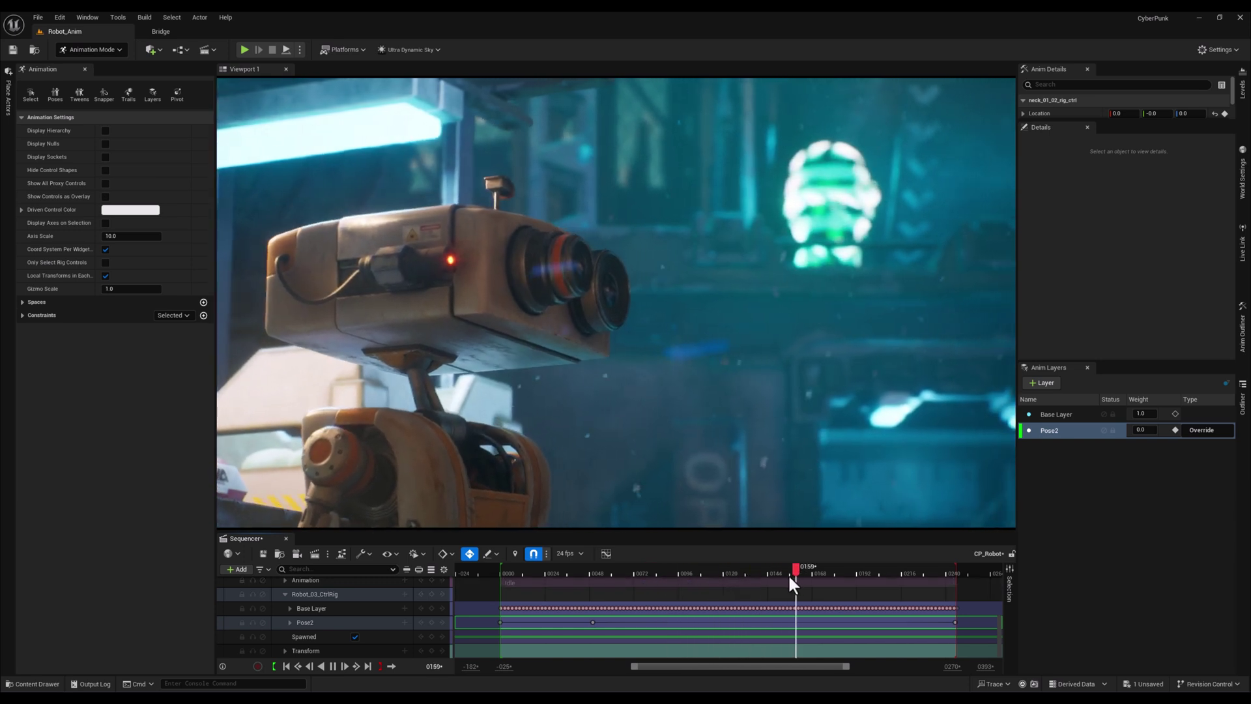
Step: Key Pose2's weight at 0.0 on frame 203 and 1.0 on frame 245
drag(815, 571, 879, 568)
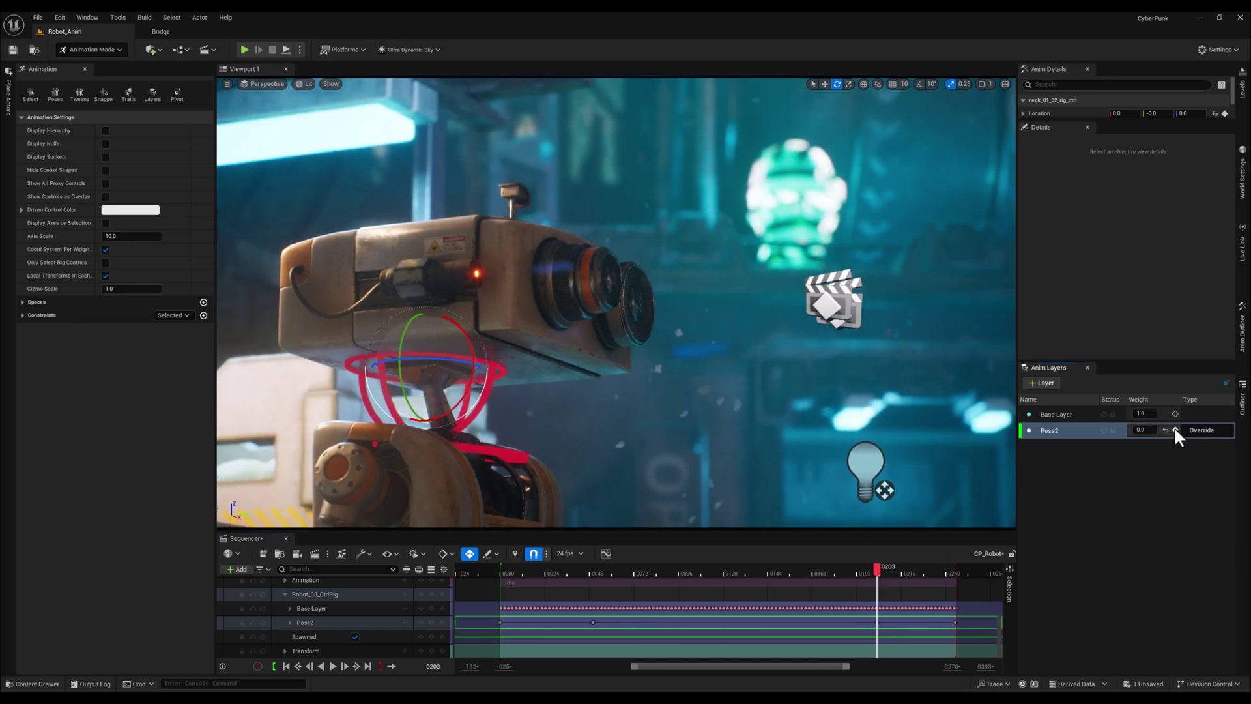
drag(879, 568, 956, 568)
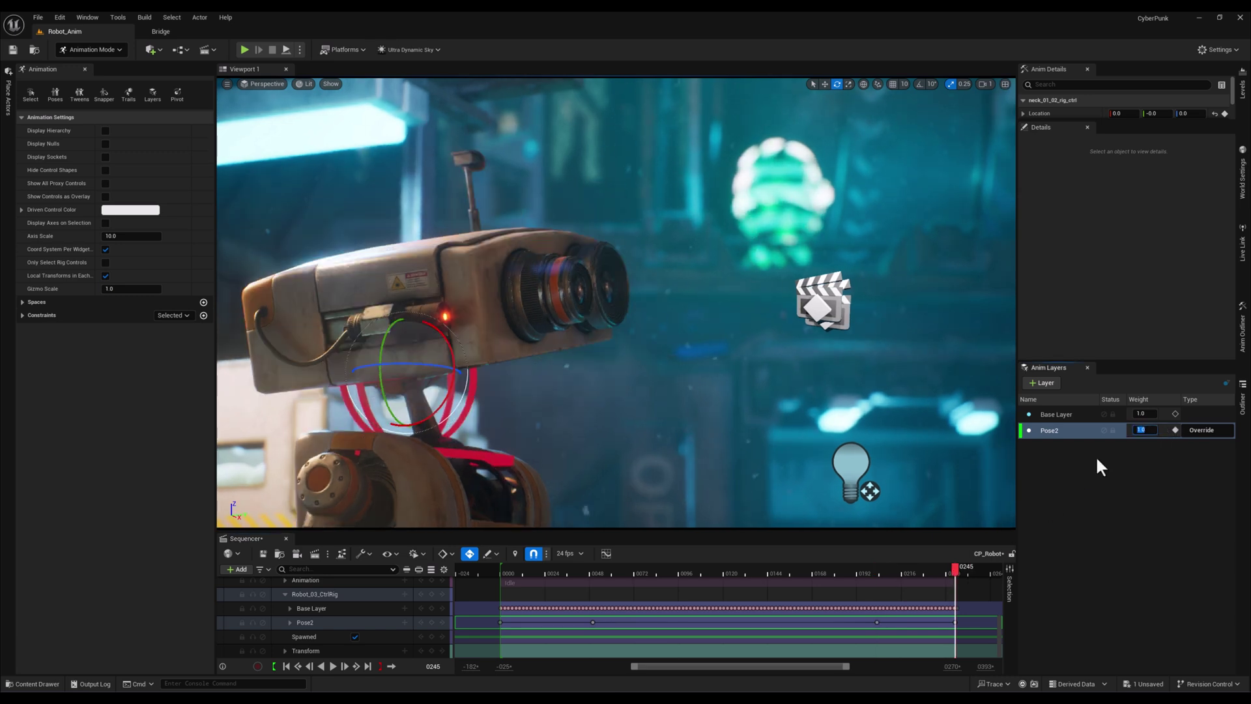
text(0)
key(Return)
click(832, 575)
Step: Play the sequence to preview the head pose blending back in
key(space)
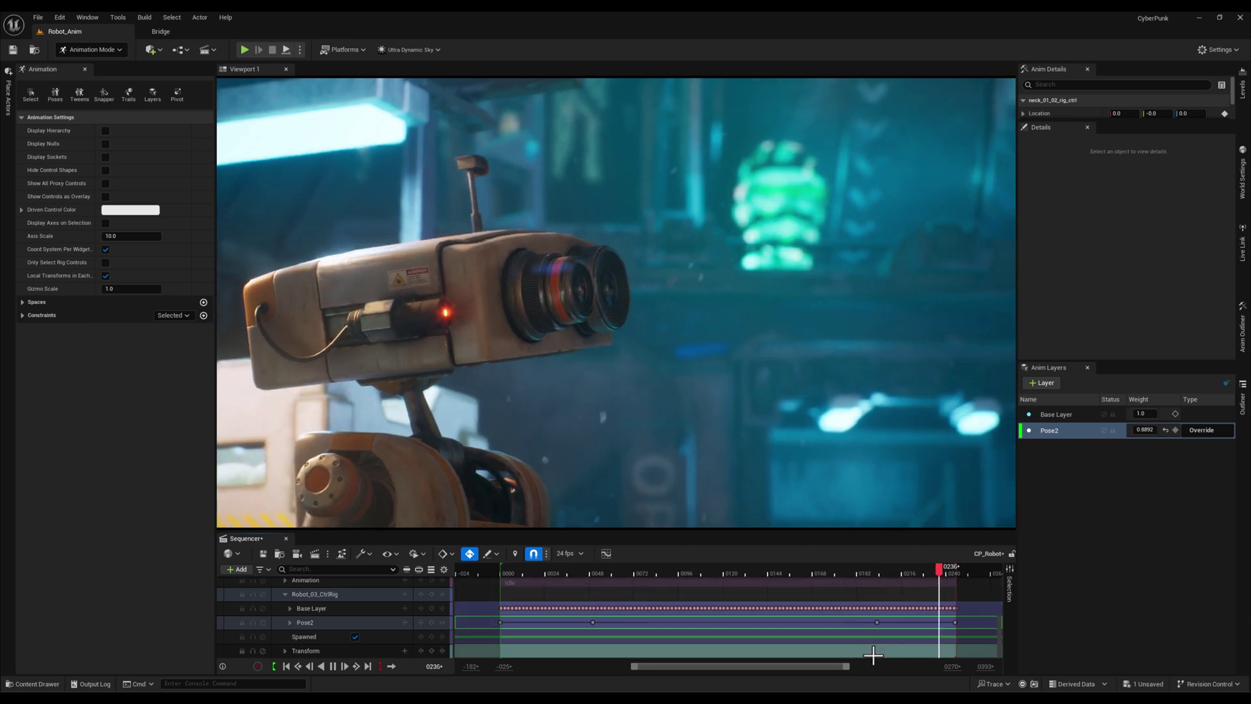
drag(953, 566, 425, 624)
key(space)
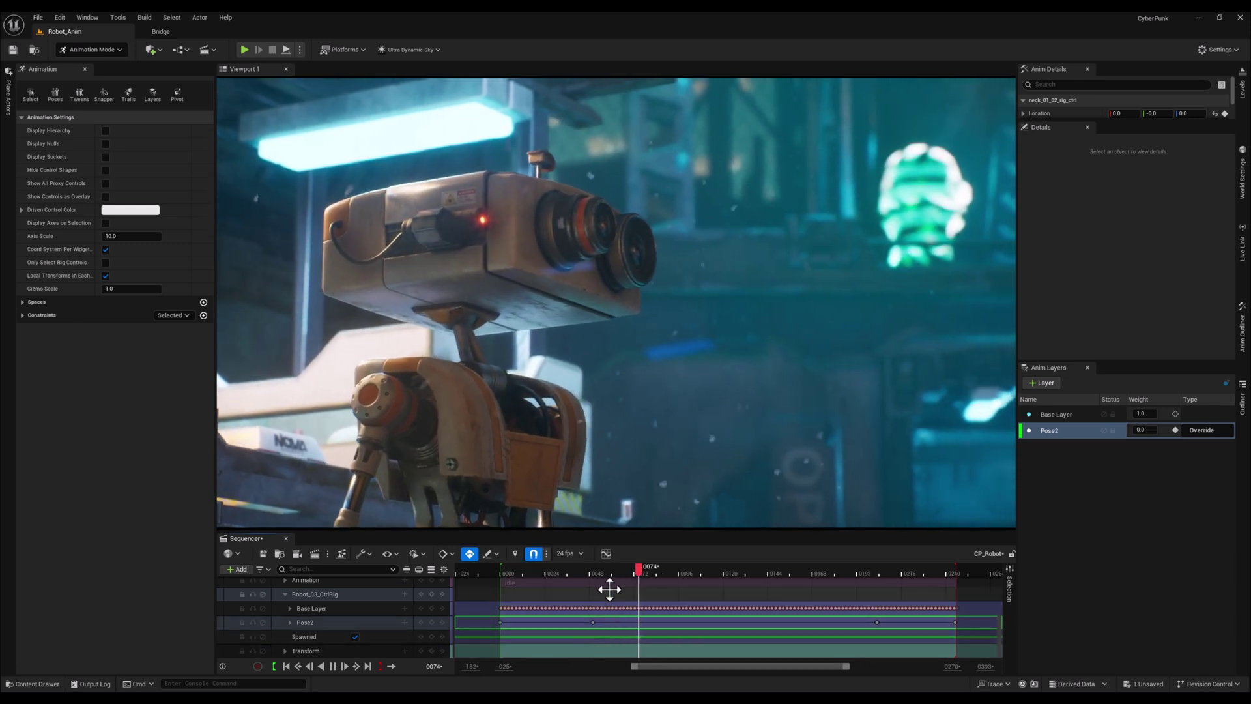
Step: Play from near the start and stop at frame 145 to review the blend
drag(570, 569, 526, 568)
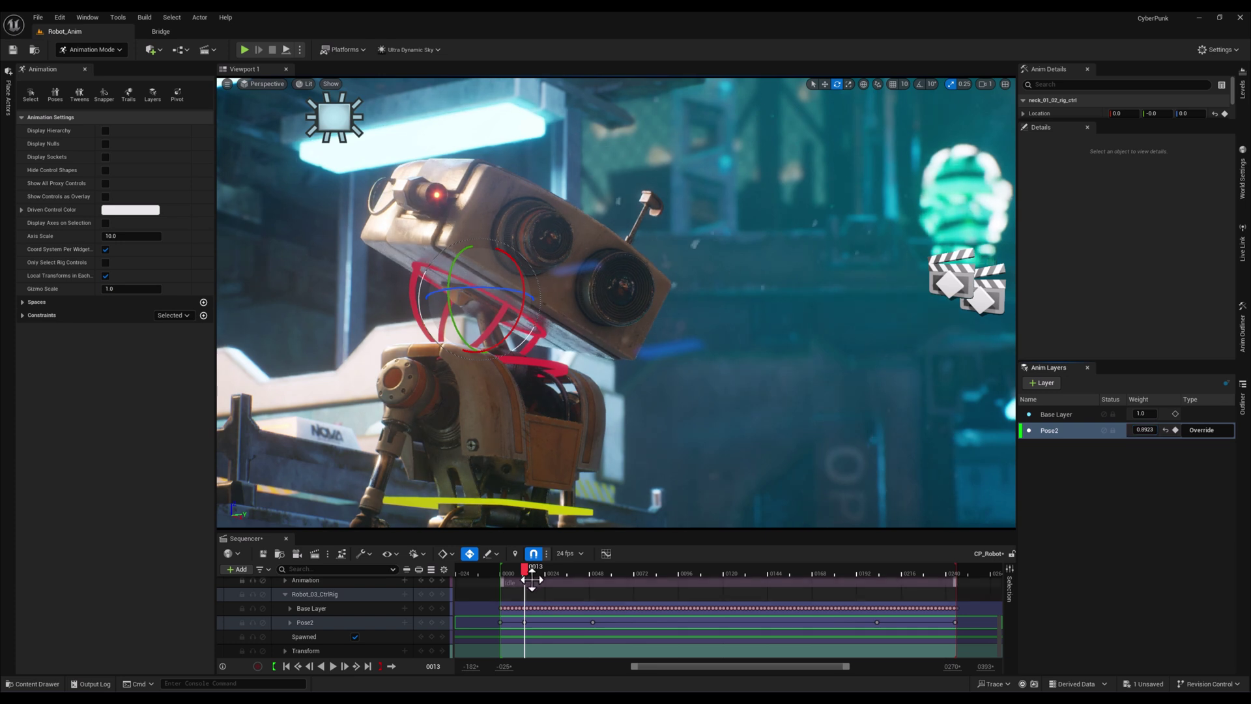
key(space)
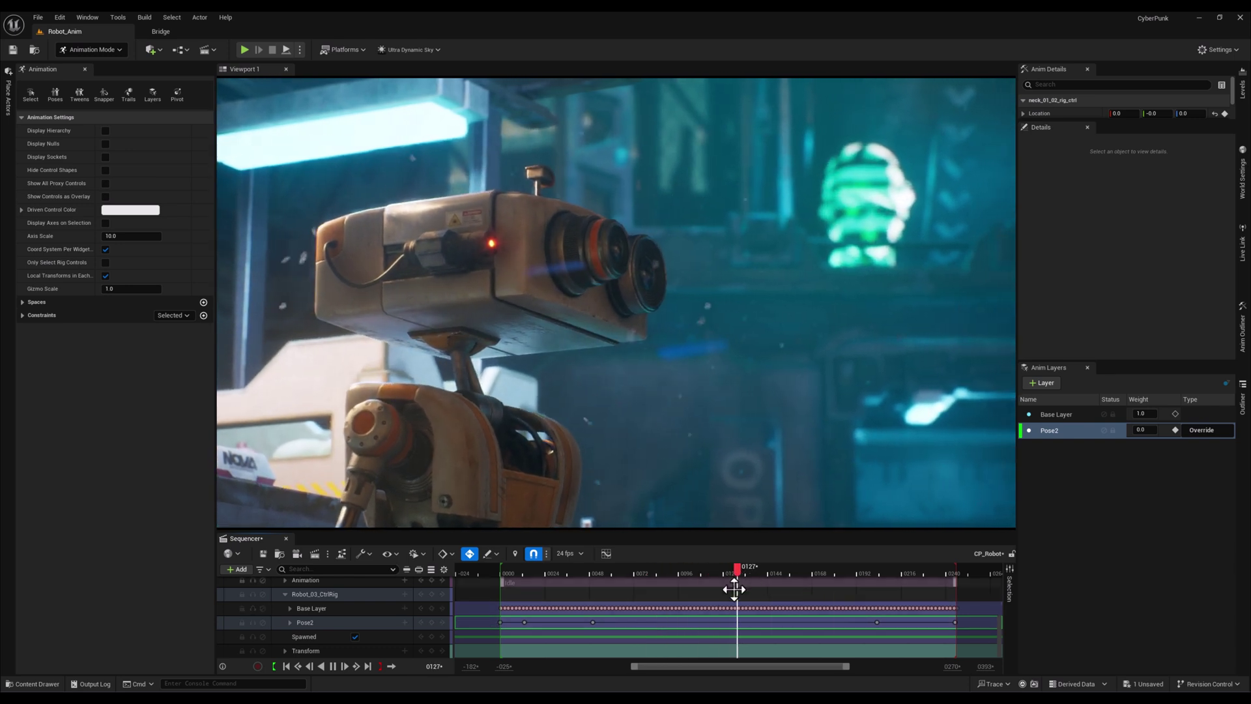
key(space)
Step: Move the fade-out weight key later and shift the early Pose2 key, then replay to check timing
drag(594, 621, 620, 622)
drag(526, 622, 541, 622)
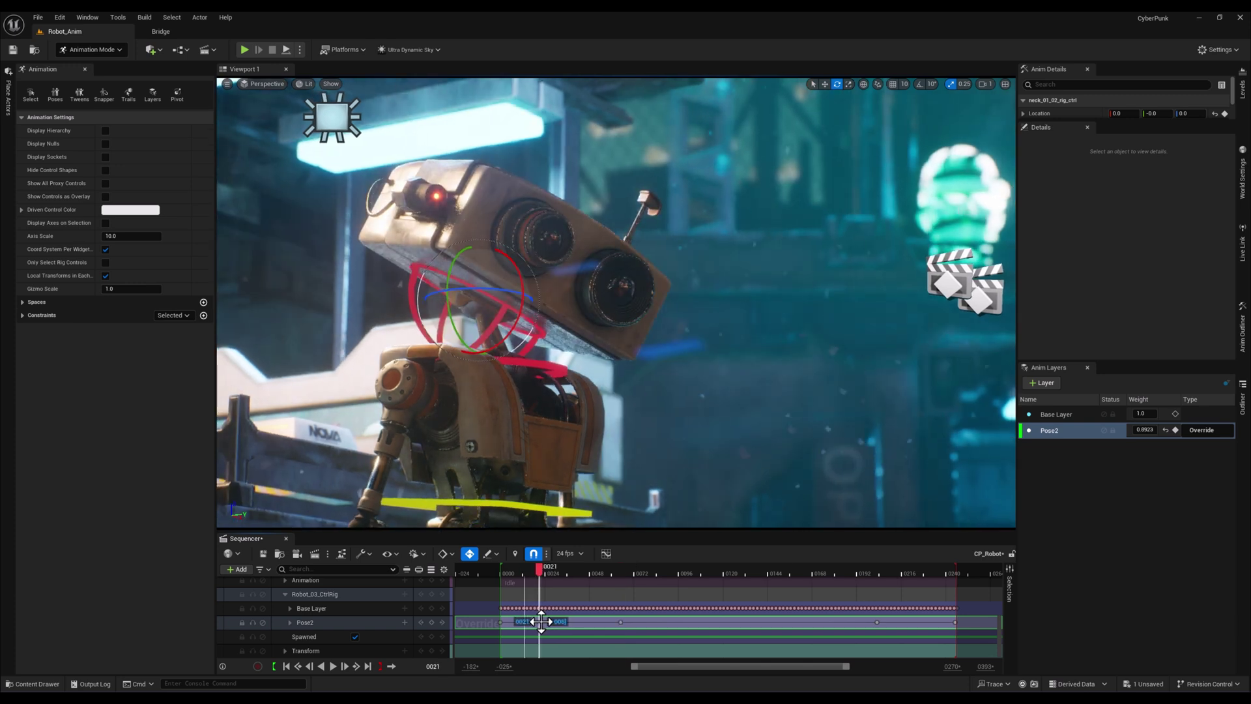
drag(538, 572, 457, 577)
key(space)
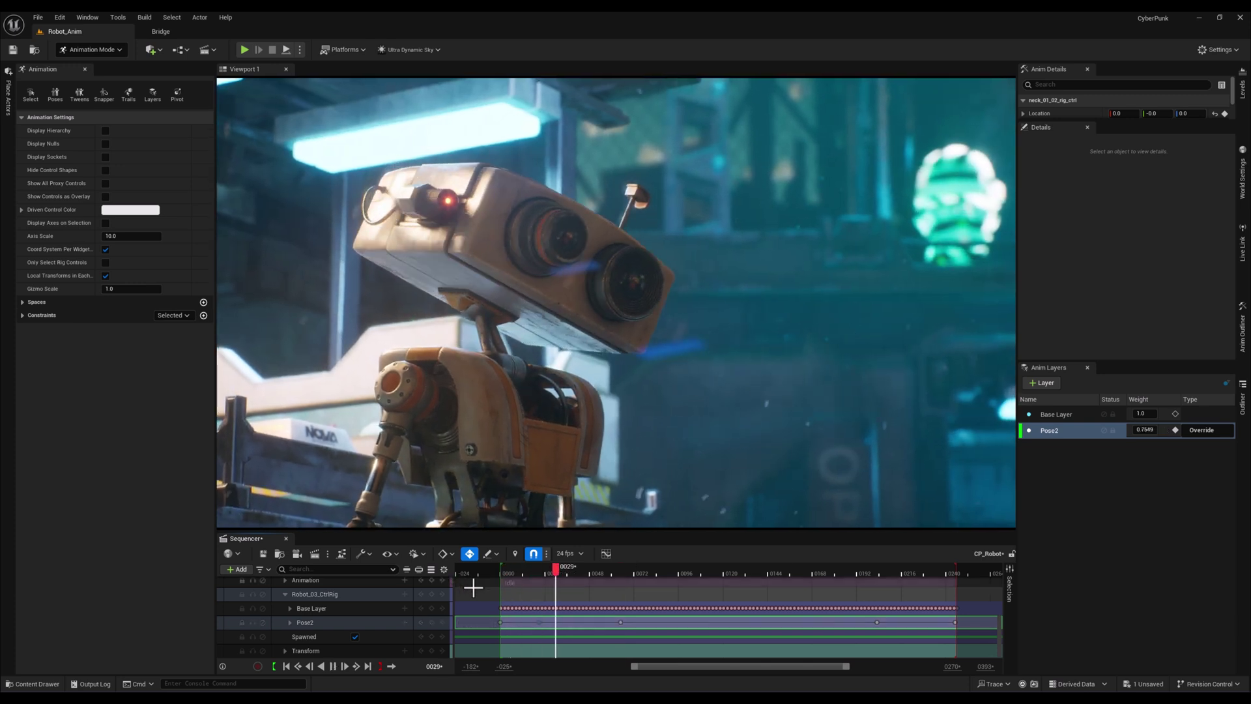
key(space)
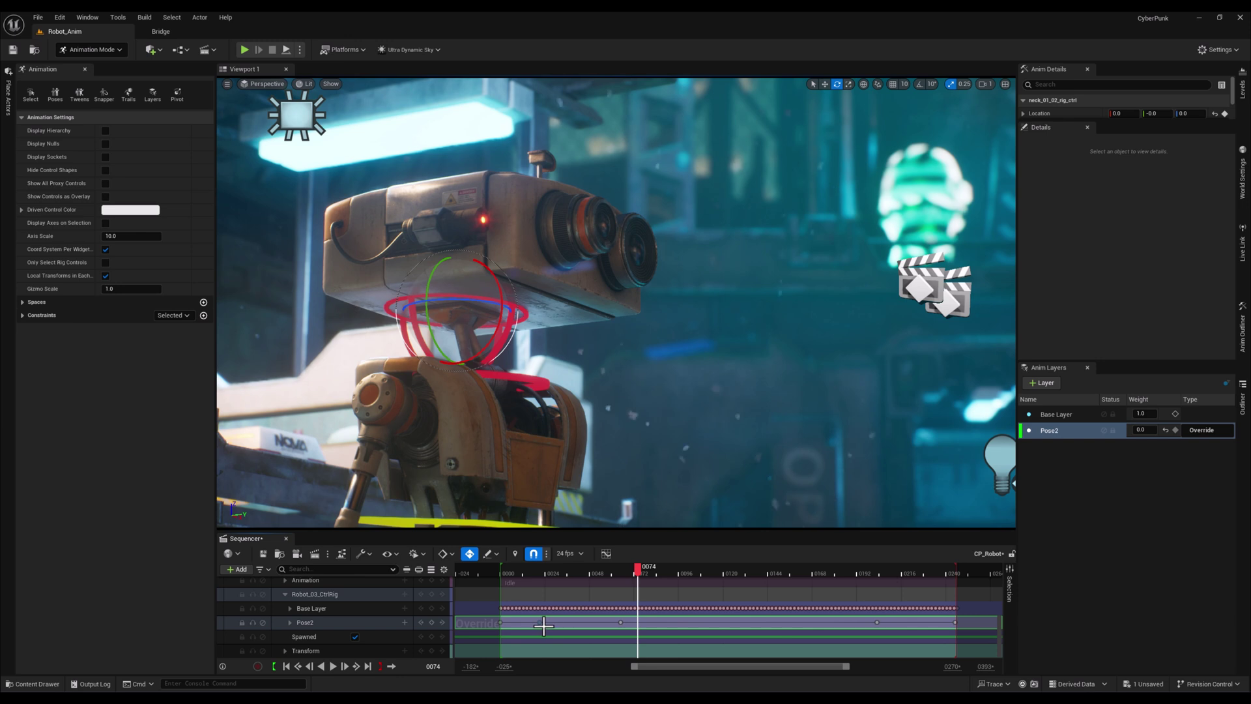
drag(540, 624, 526, 623)
key(space)
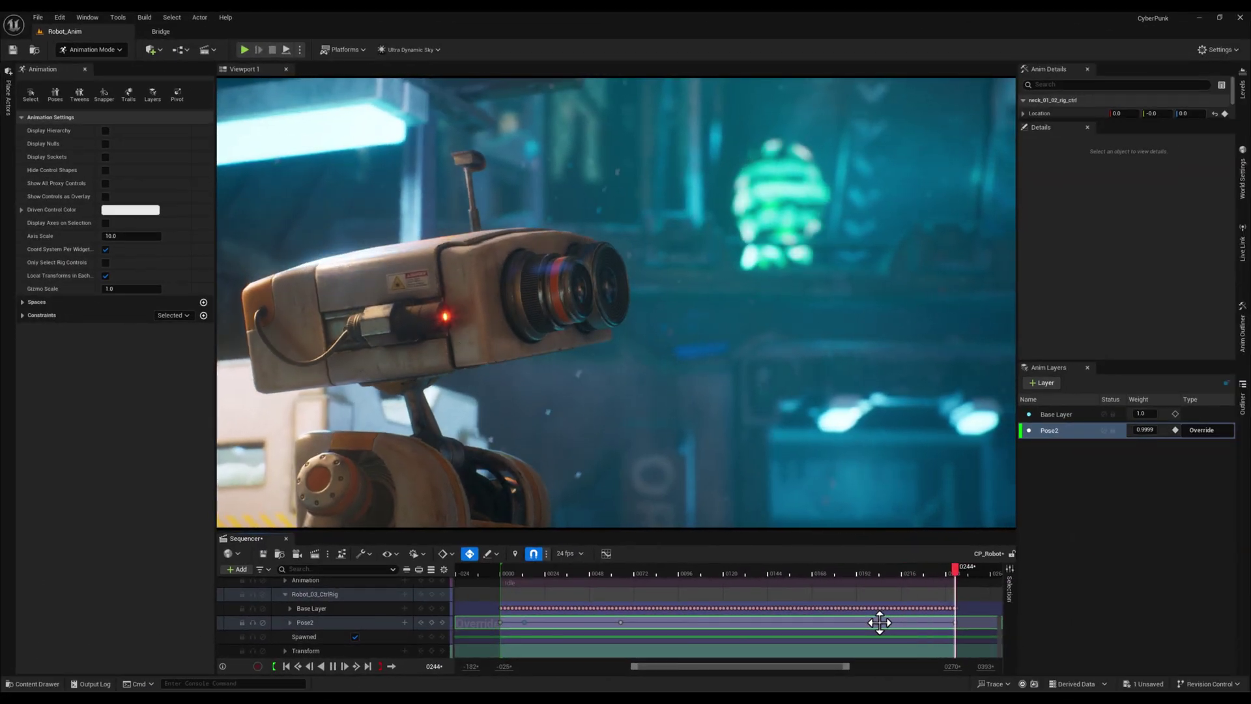
drag(880, 623, 803, 574)
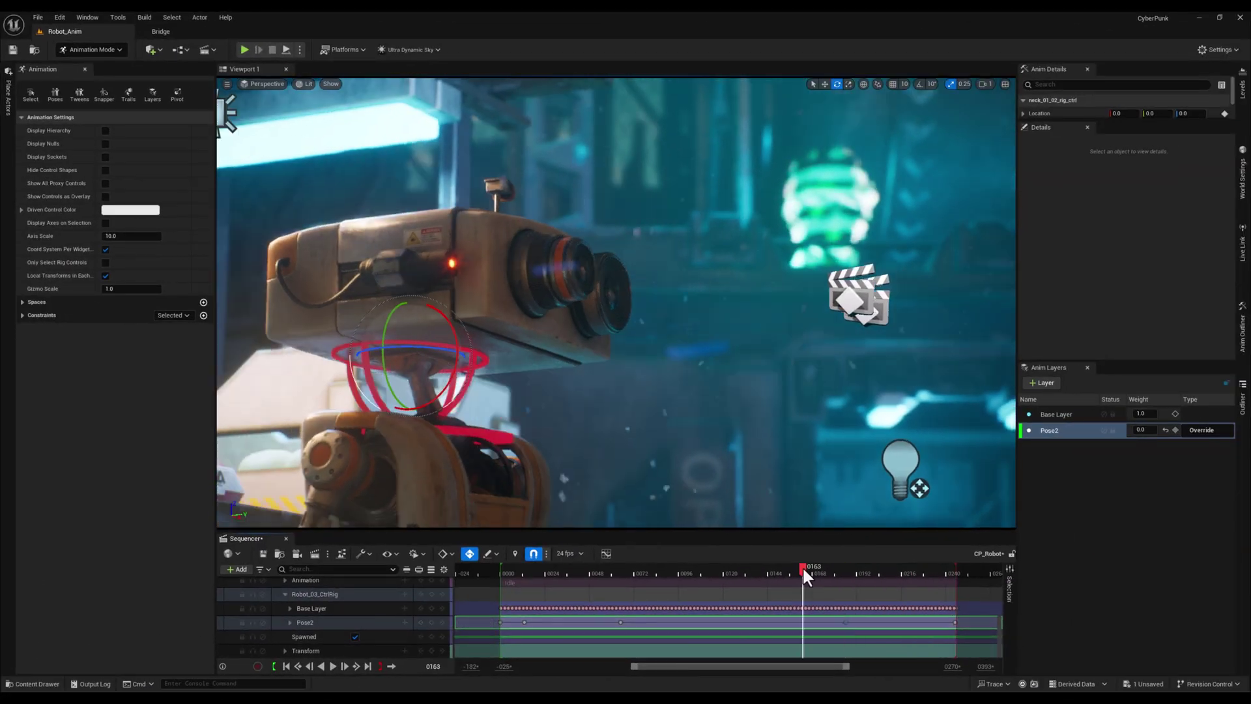
key(space)
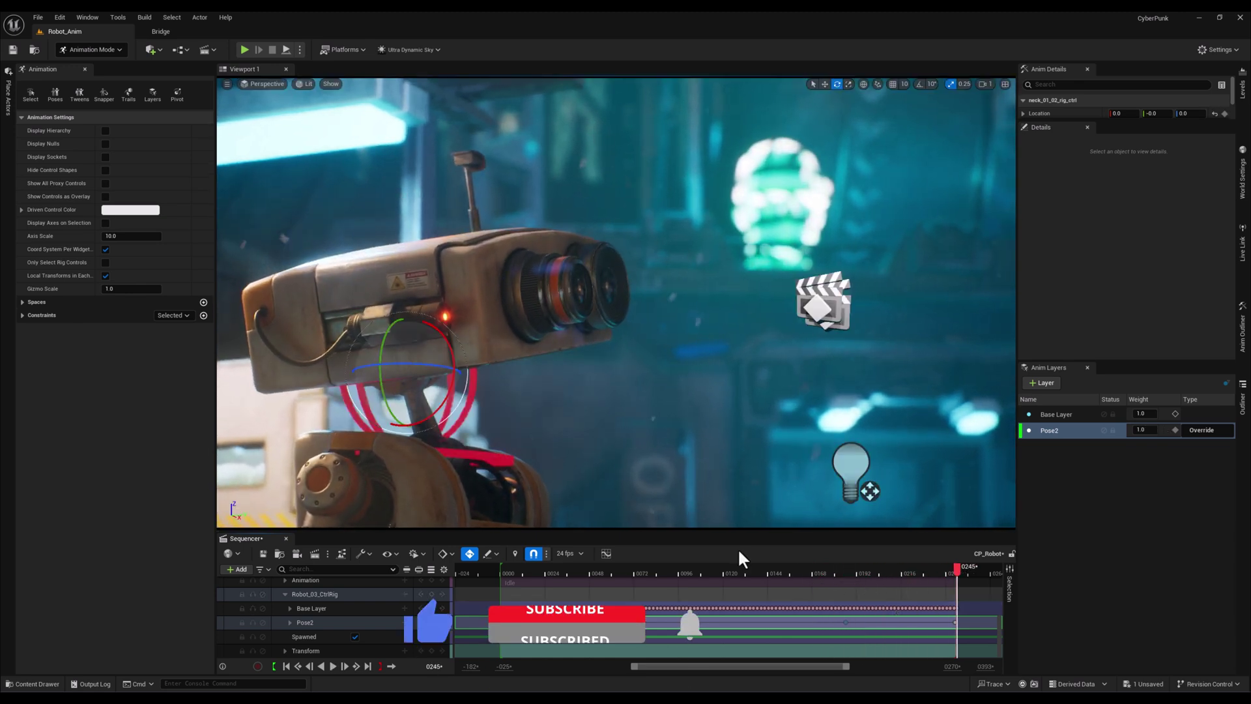
drag(437, 389, 446, 389)
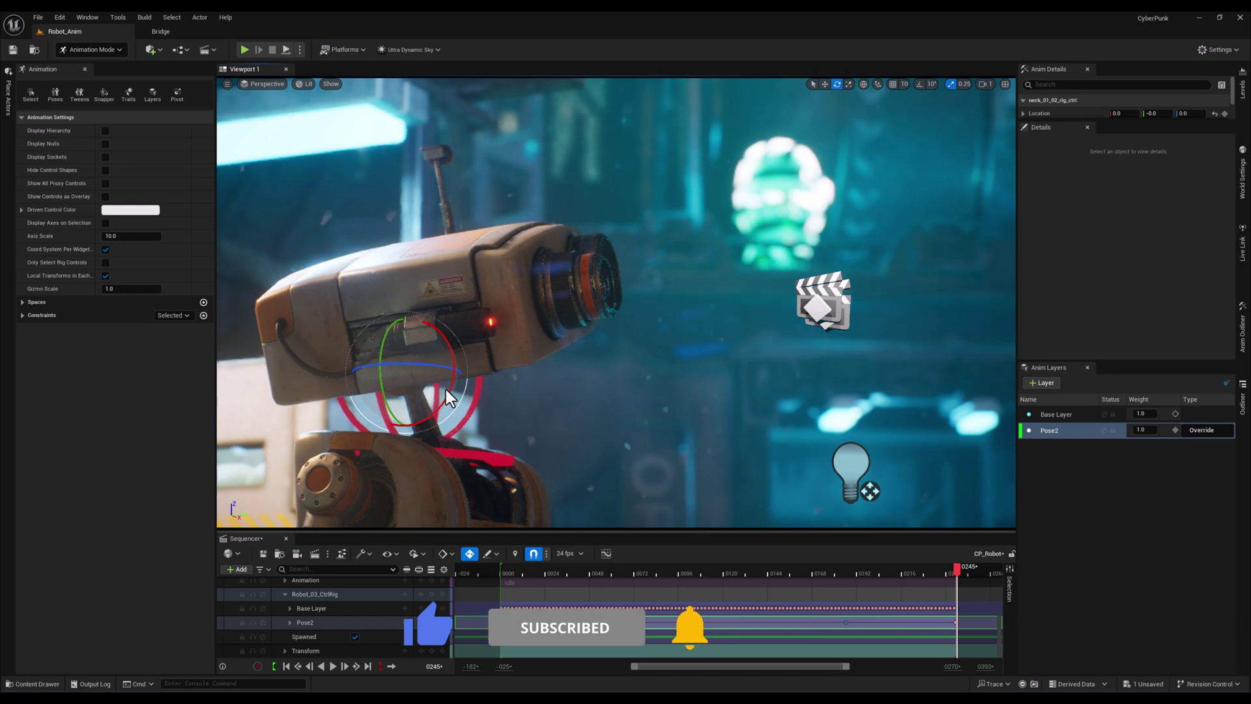
mouse_move(903, 568)
mouse_down()
mouse_move(845, 573)
mouse_move(905, 572)
mouse_up()
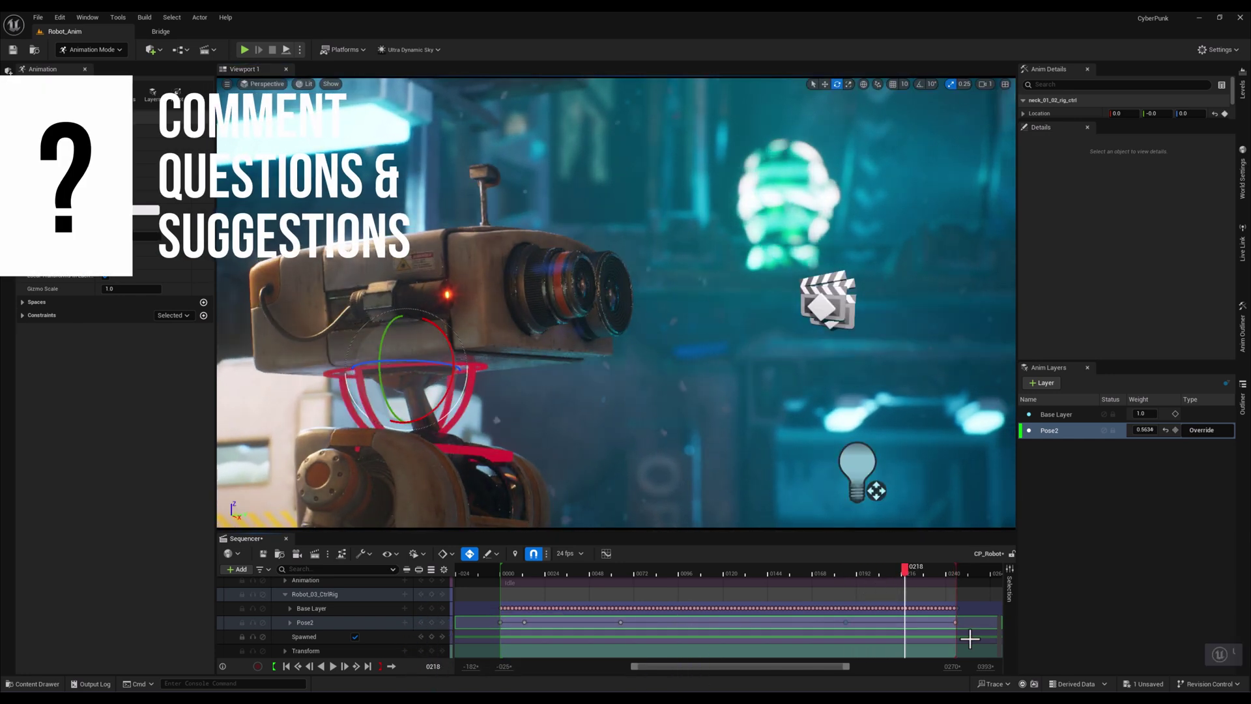
click(956, 582)
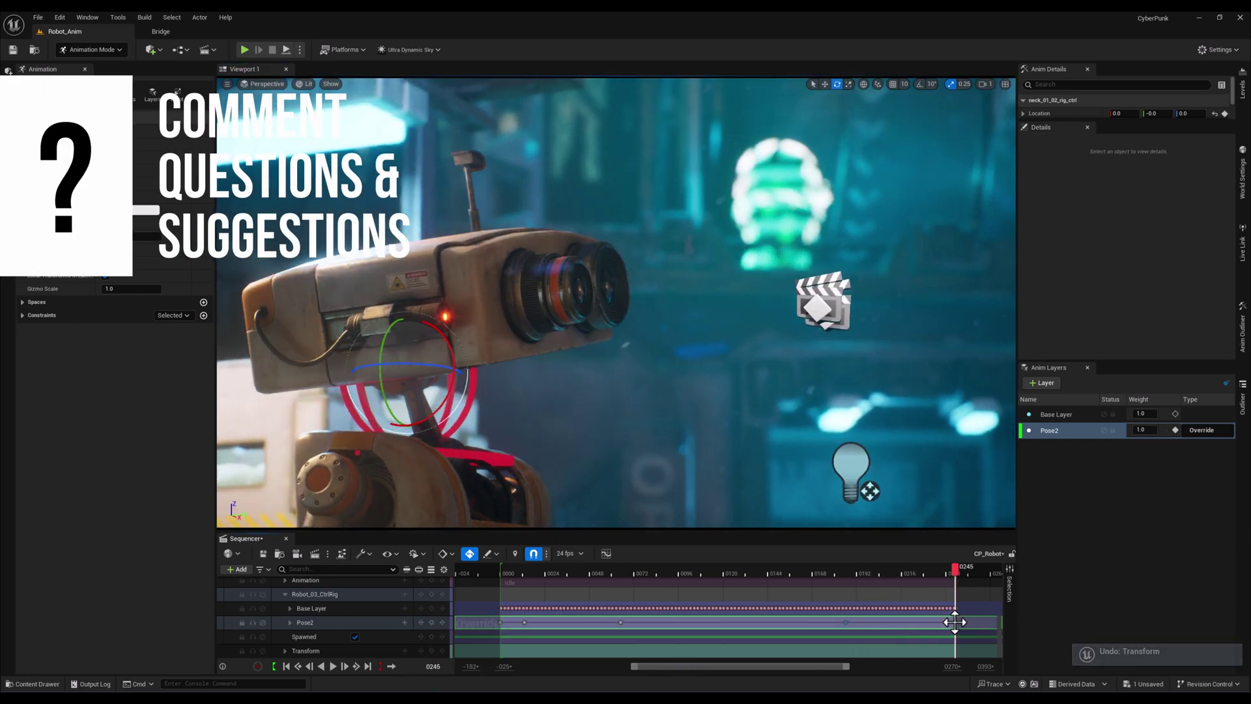